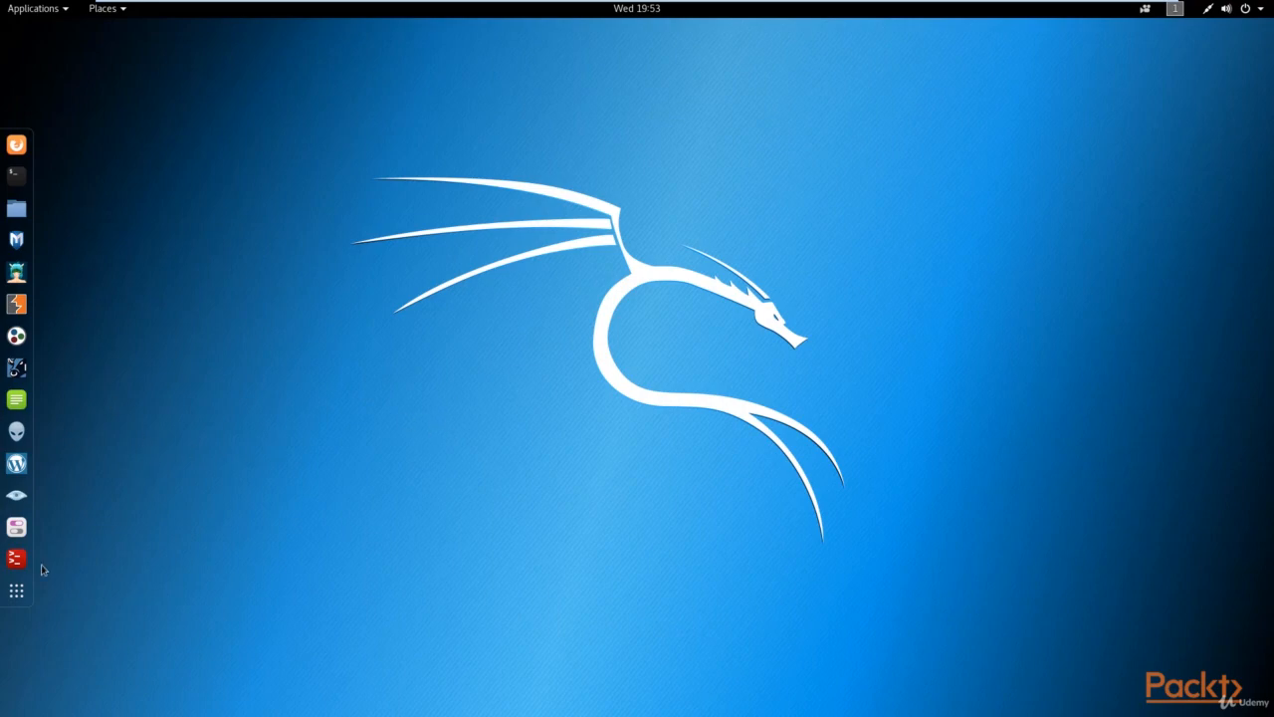
# Find and launch Wireshark from the applications overview, and dismiss the Lua loading error
pyautogui.press('super+a')
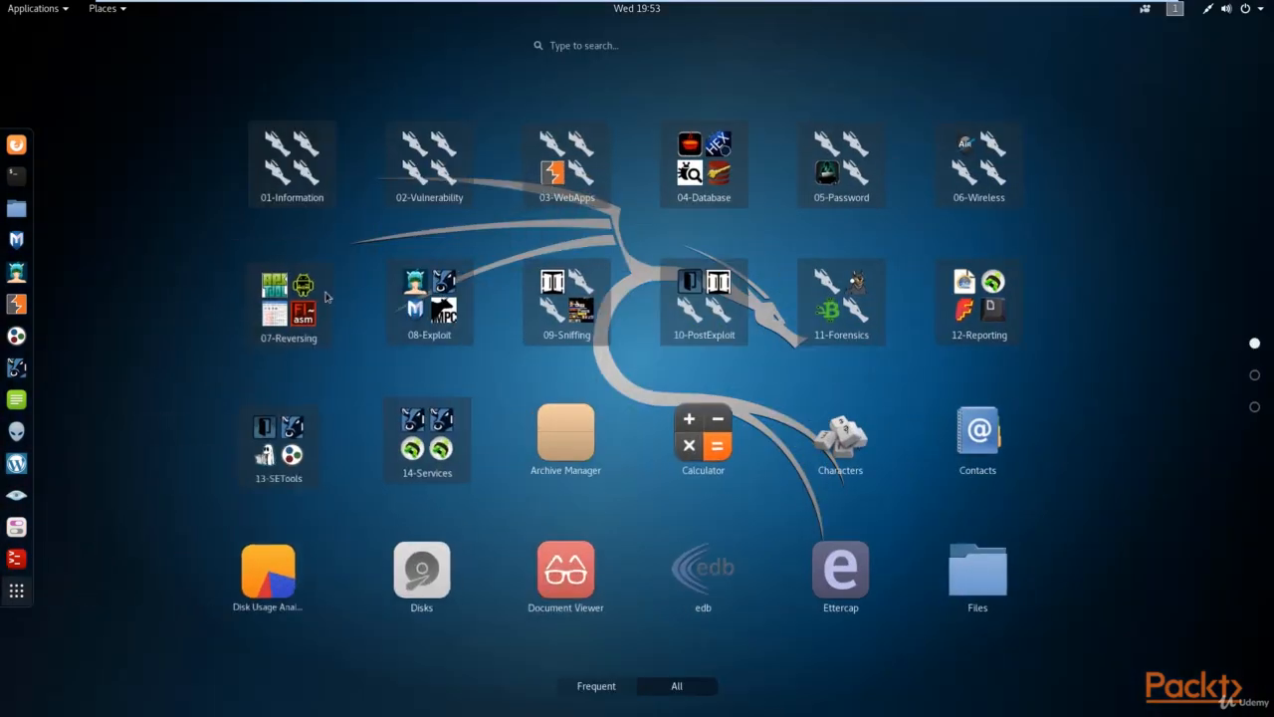
pyautogui.click(595, 46)
pyautogui.write('wire')
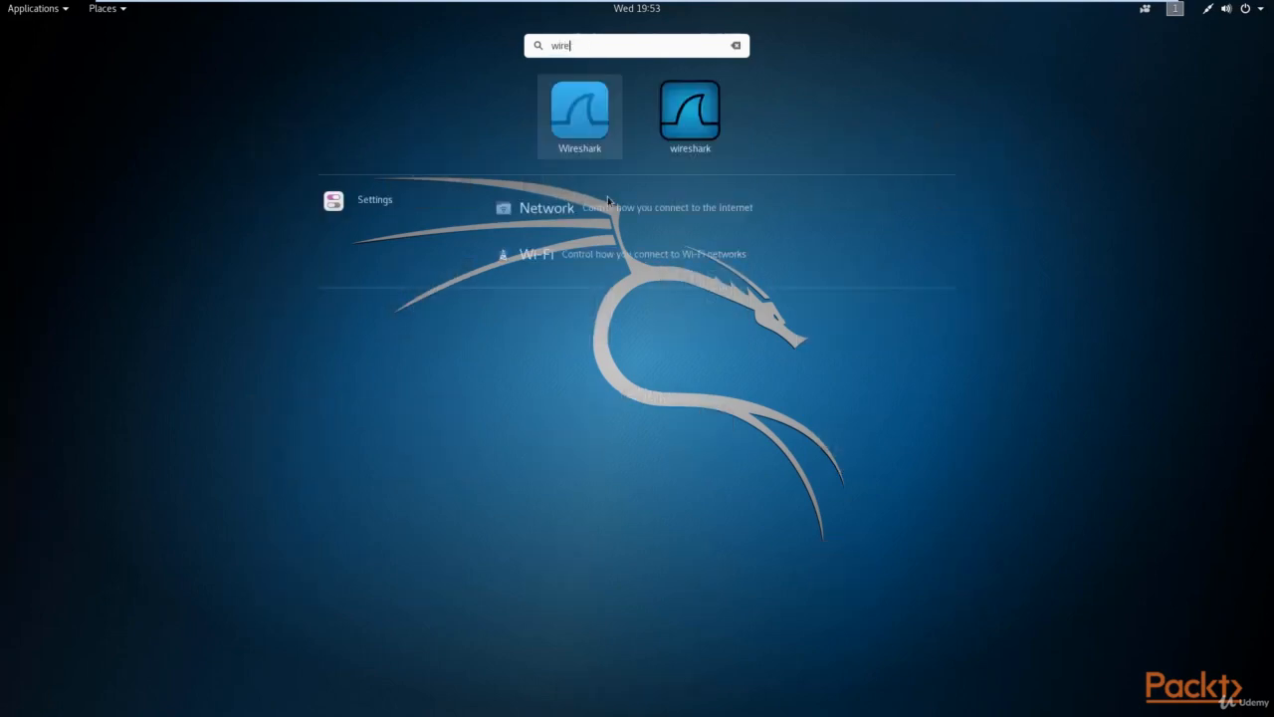
pyautogui.click(569, 176)
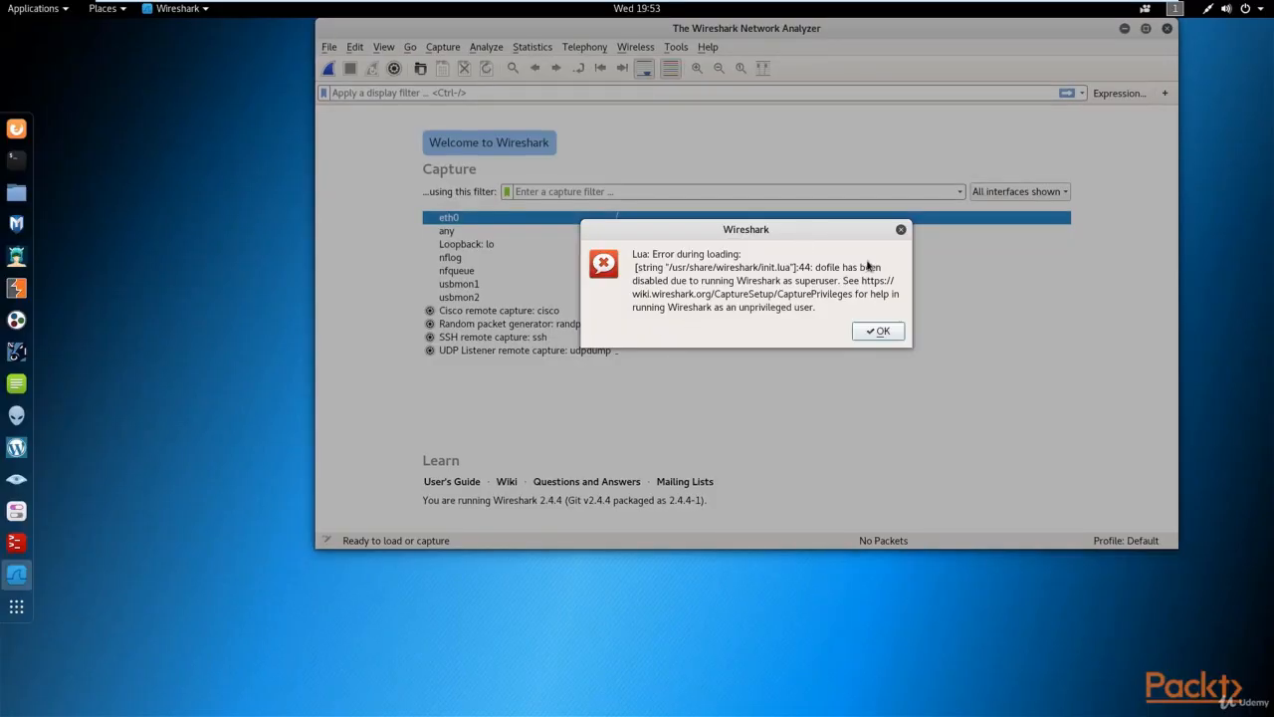
pyautogui.click(880, 333)
# Maximize the Wireshark window and start a live packet capture on the eth0 interface
pyautogui.moveTo(762, 29); pyautogui.dragTo(671, 54)
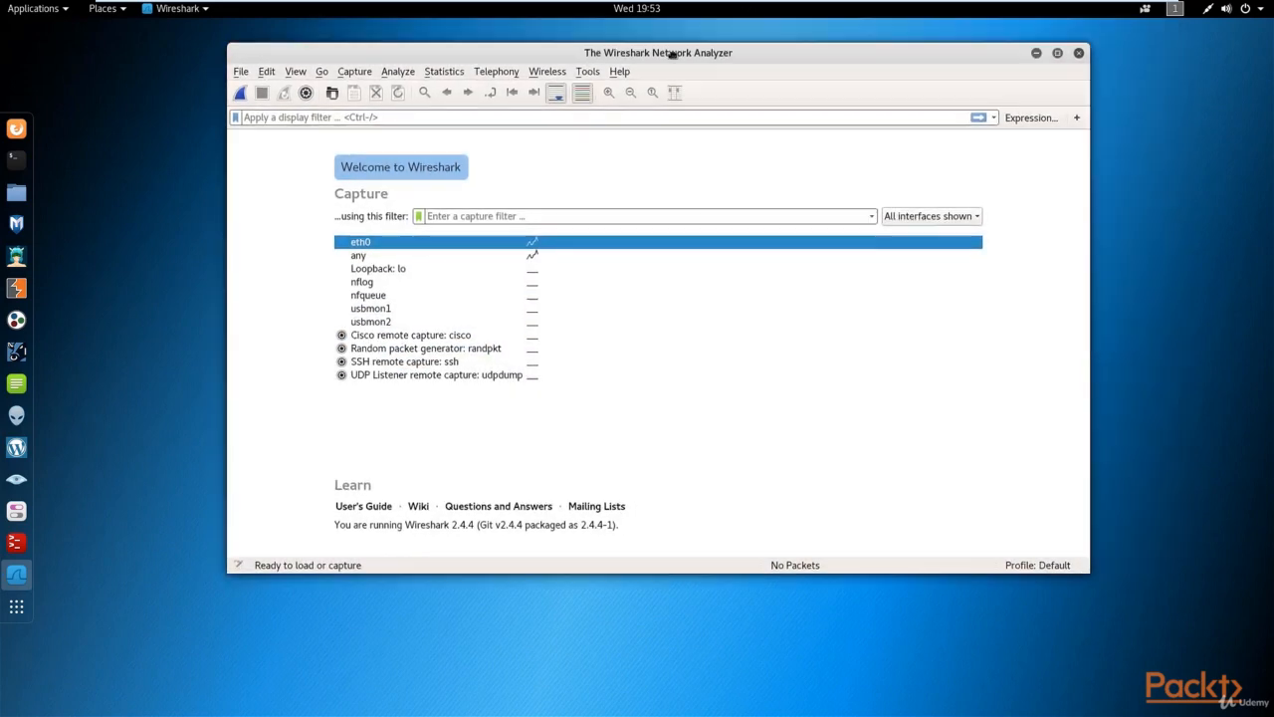
pyautogui.click(1057, 53)
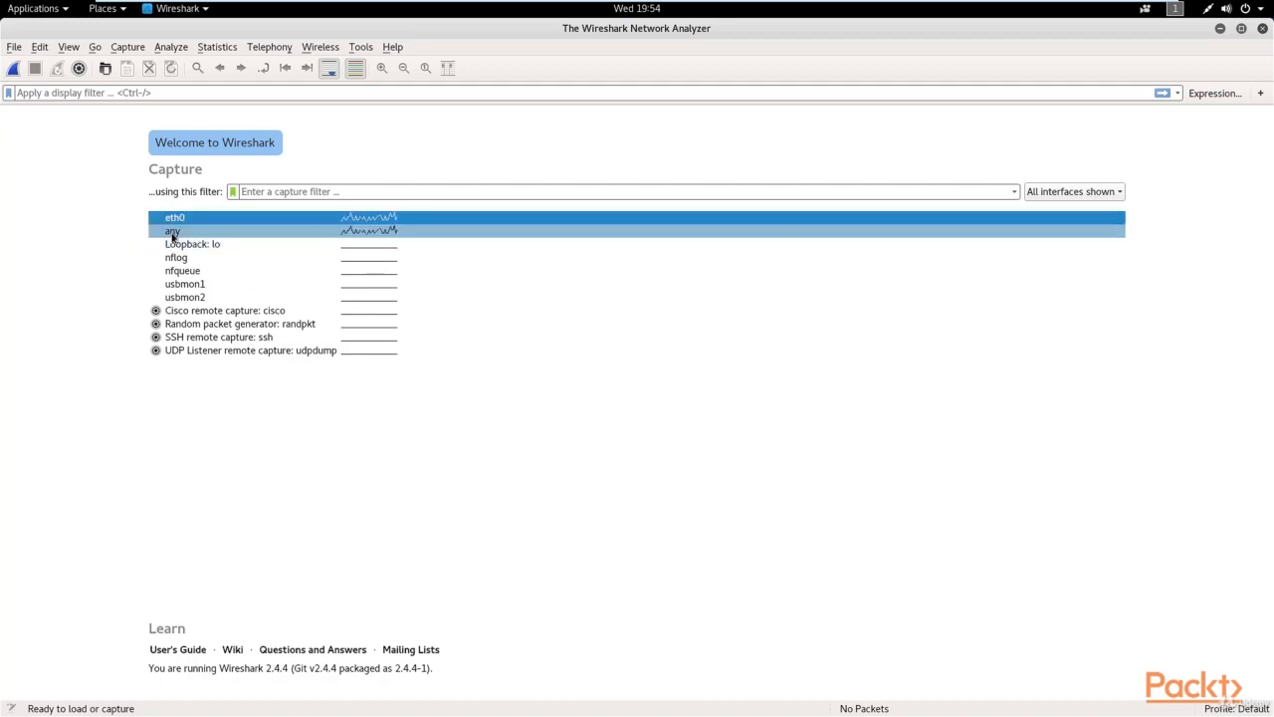
pyautogui.moveTo(184, 224)
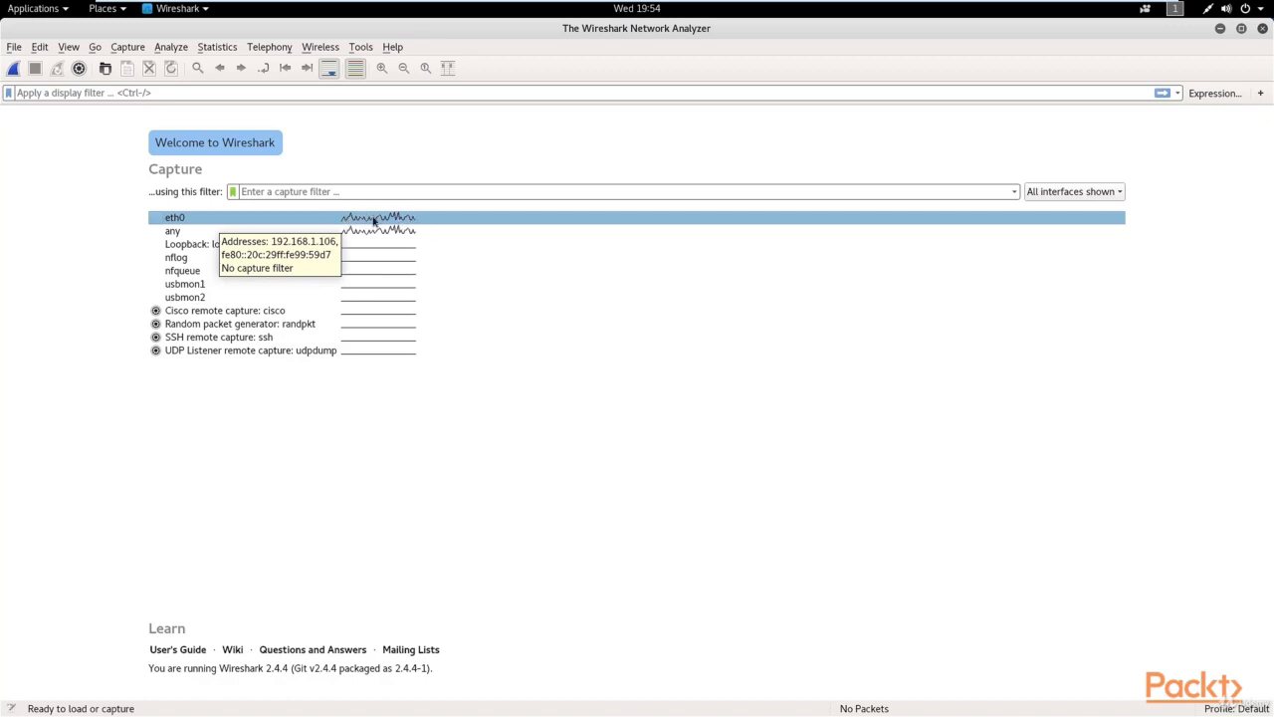
pyautogui.doubleClick(307, 220)
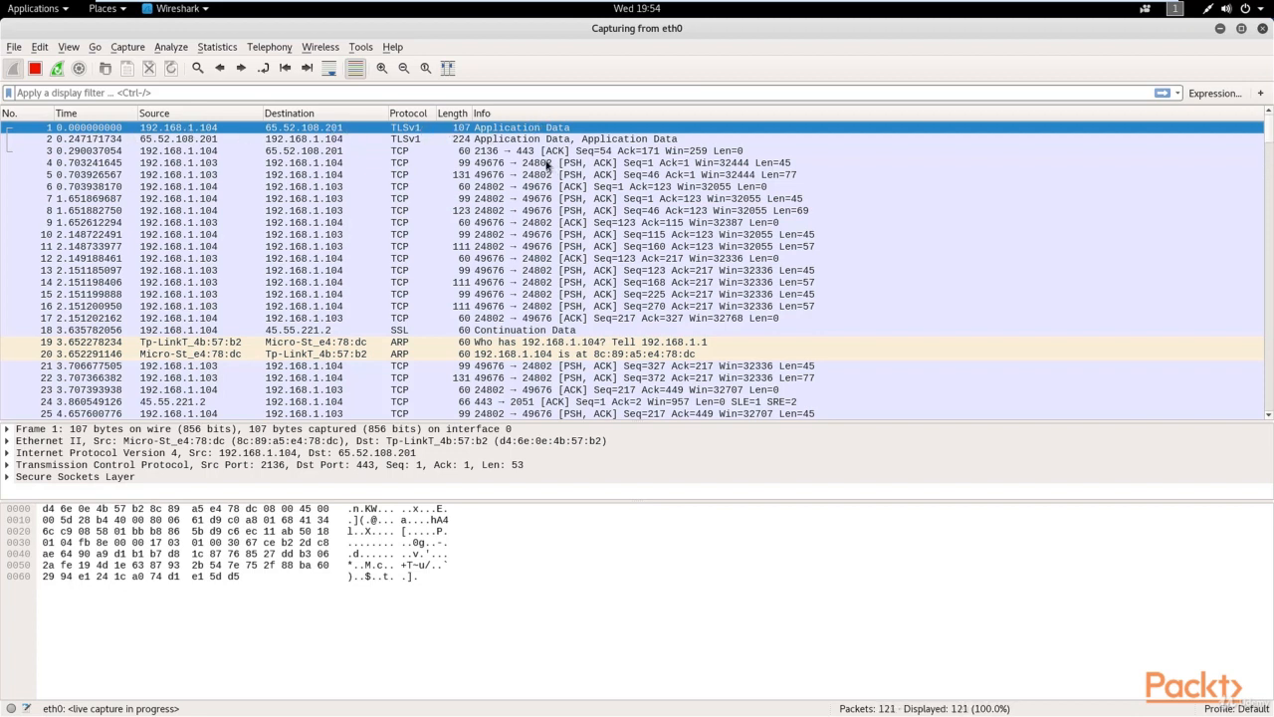
# Examine the live packet list and inspect individual TCP packets, including the TCP Keep-Alive ACK and packets 57, 10 and 14
pyautogui.scroll(-5, 485, 192)
pyautogui.scroll(-3, 485, 192)
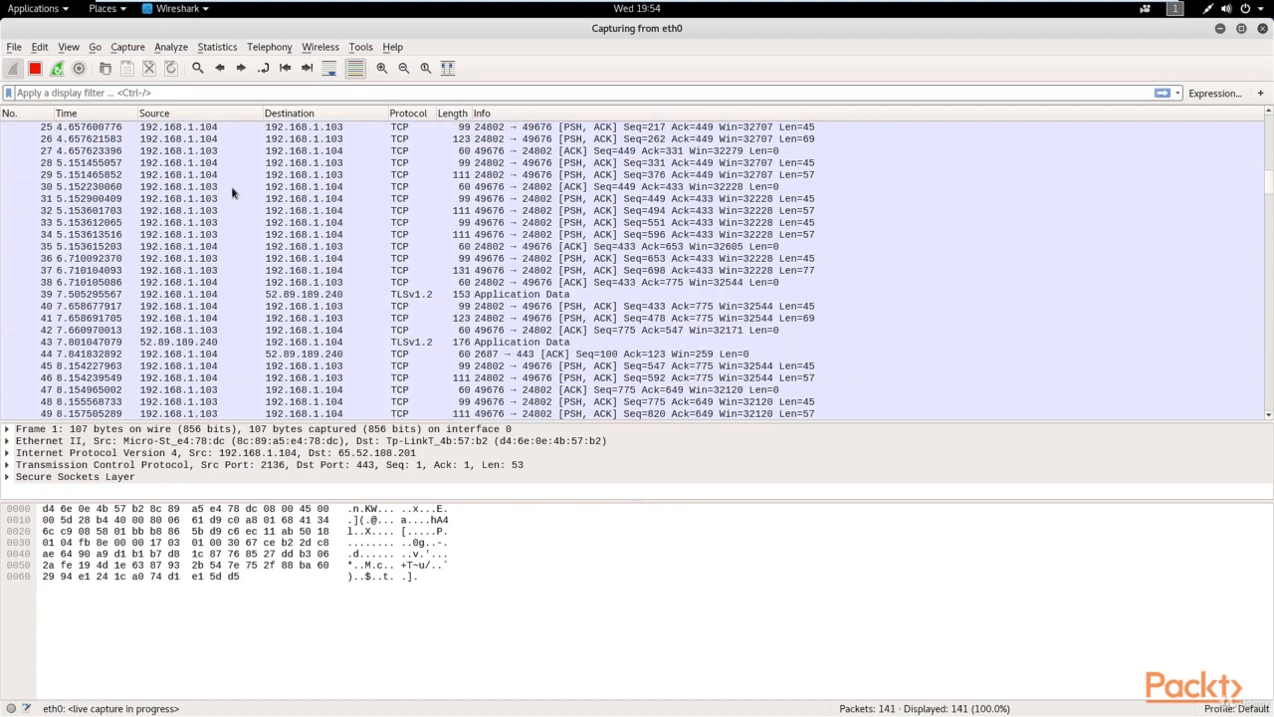
pyautogui.scroll(1, 250, 210)
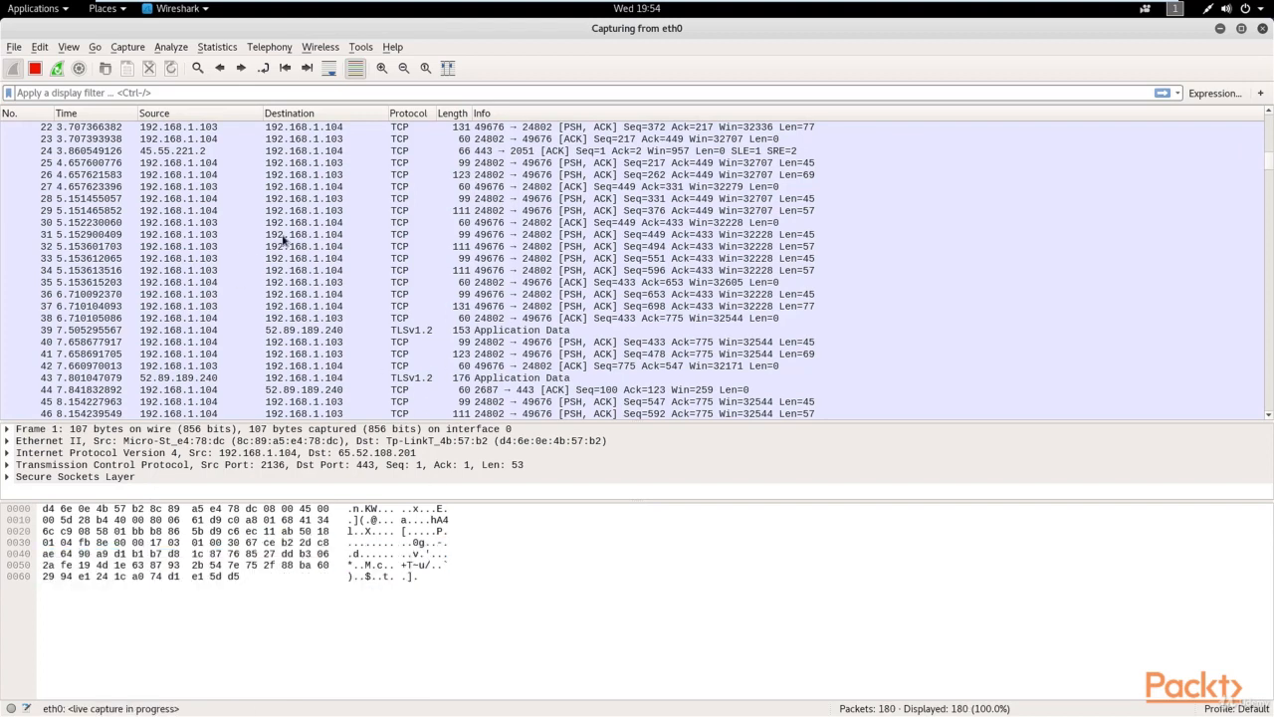
pyautogui.scroll(4, 299, 236)
pyautogui.scroll(-13, 299, 236)
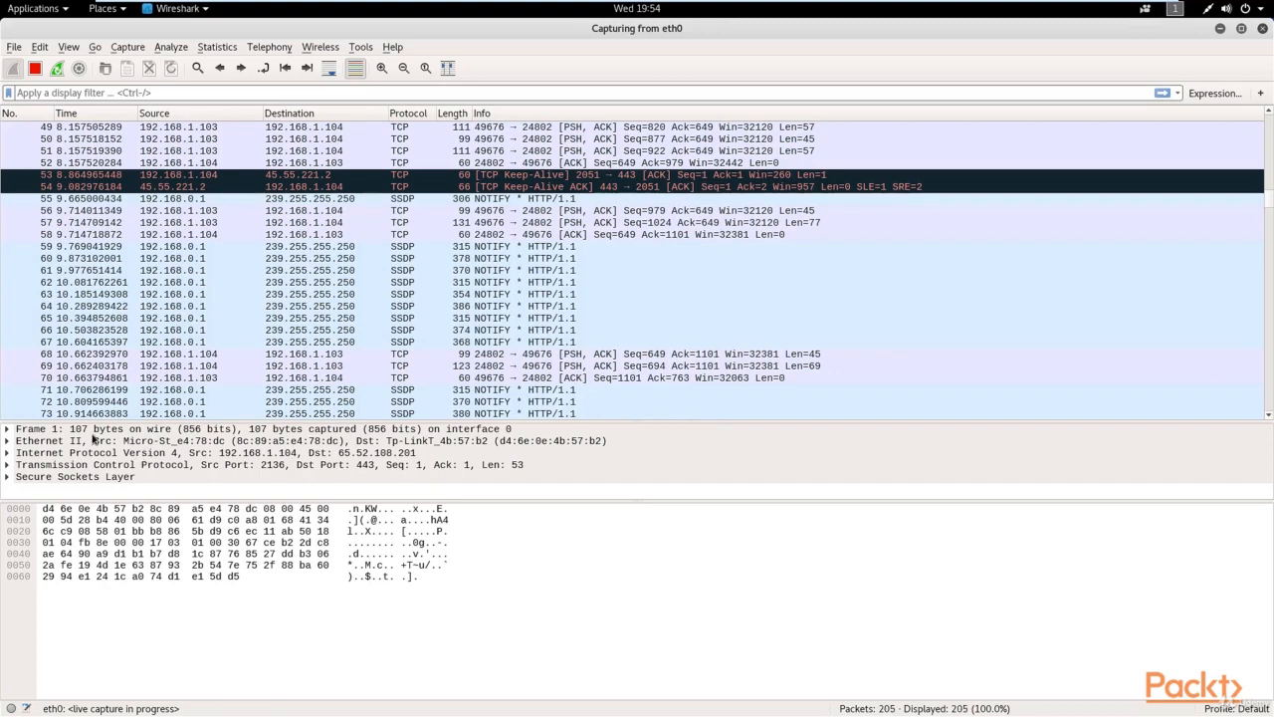
pyautogui.click(152, 195)
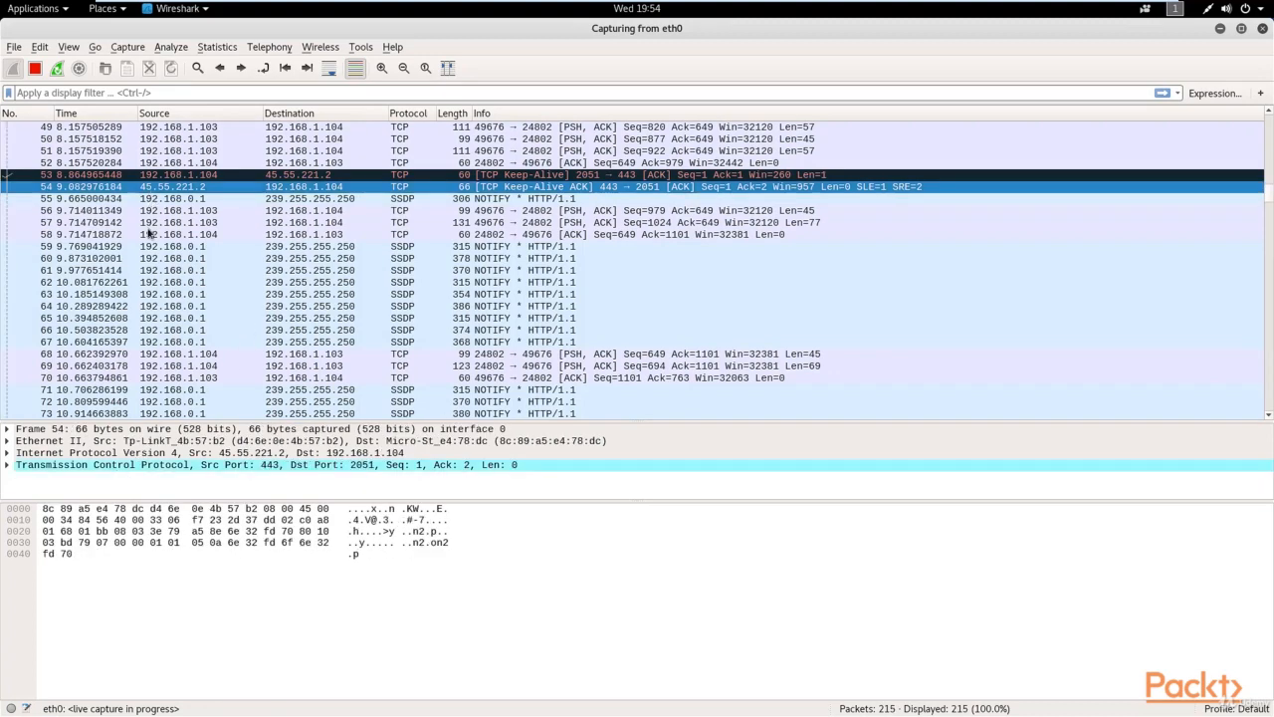
pyautogui.click(150, 225)
pyautogui.scroll(10, 159, 239)
pyautogui.scroll(6, 159, 238)
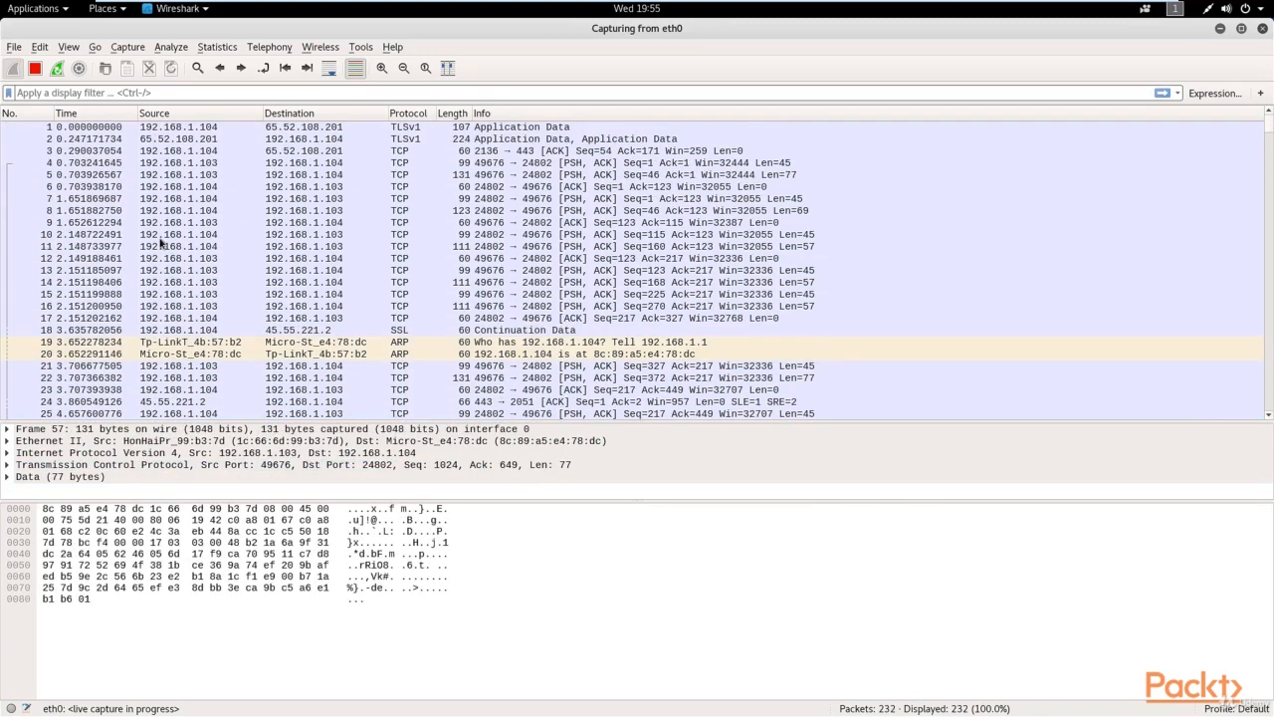
pyautogui.click(103, 235)
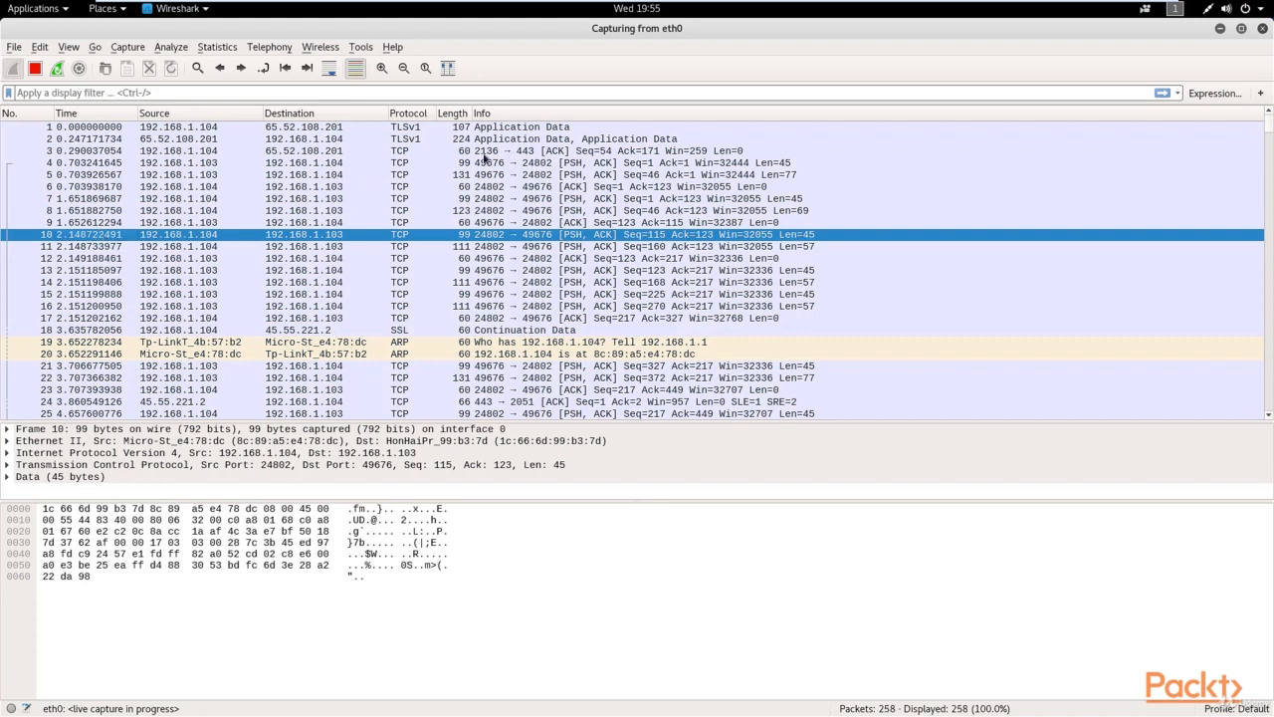
pyautogui.click(402, 285)
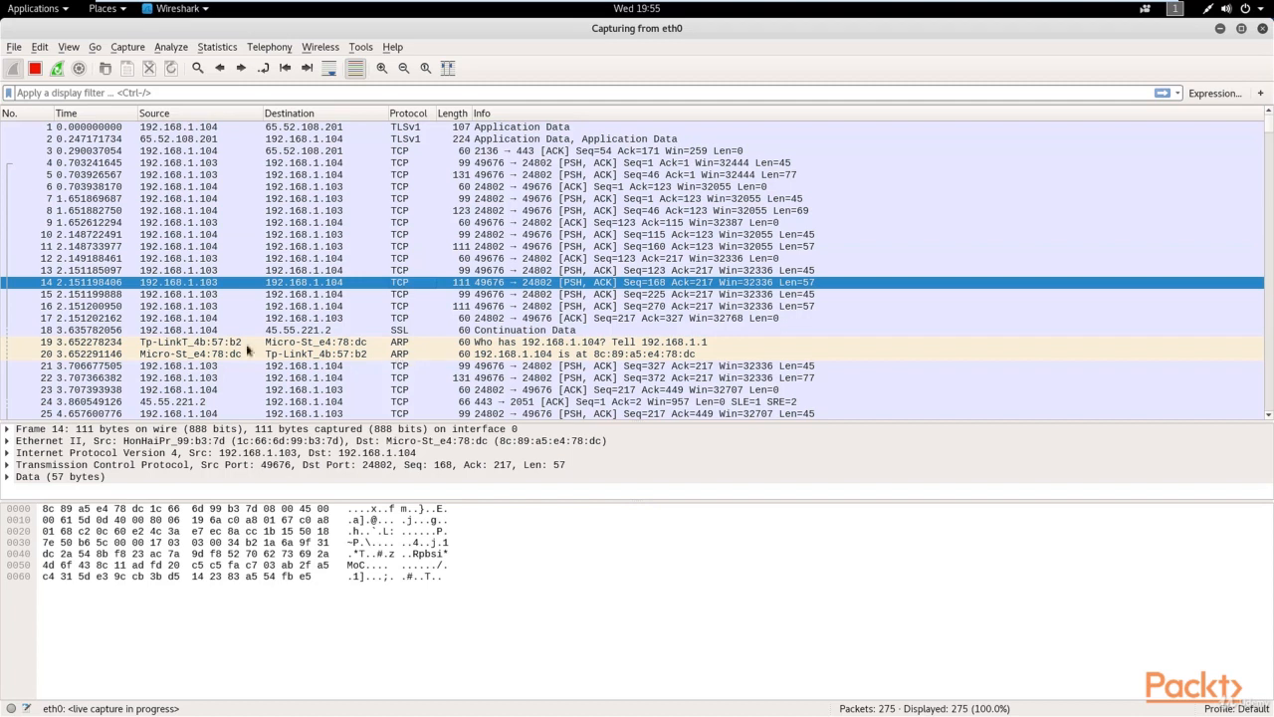
# Inspect ARP request packet 19 in an enlarged details pane with its Frame and Ethernet II sections expanded
pyautogui.click(475, 342)
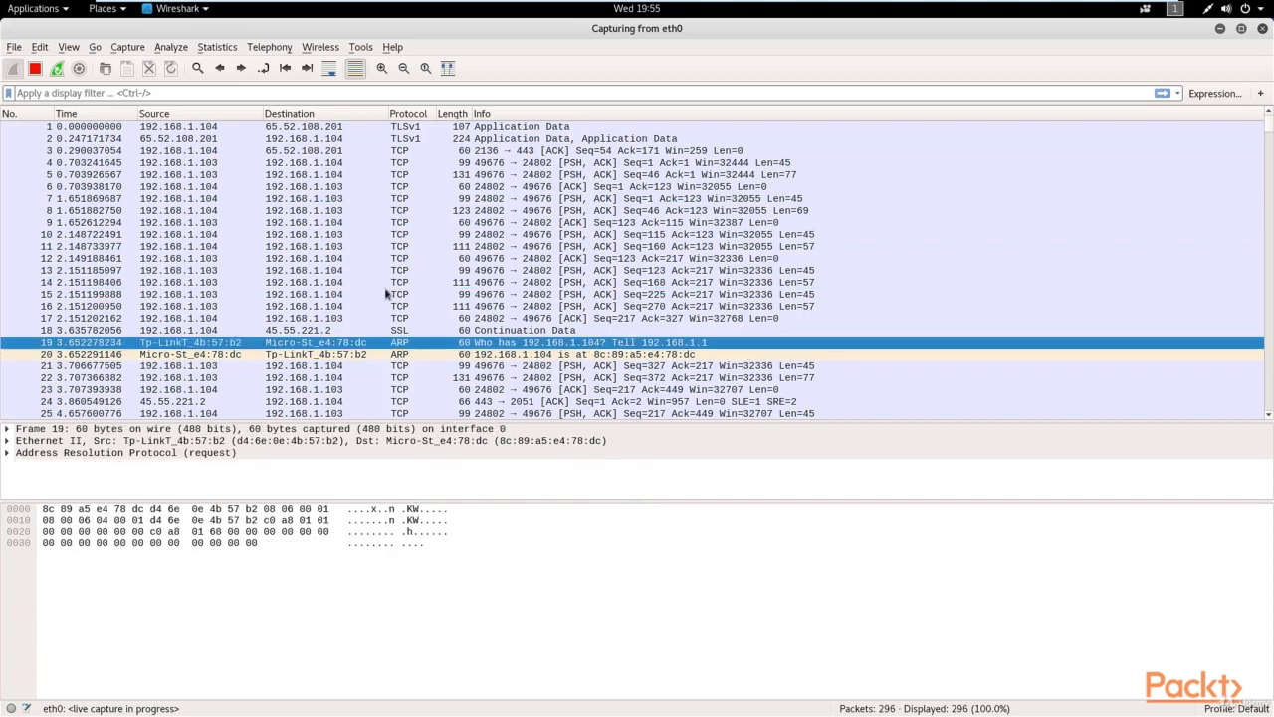
pyautogui.click(9, 430)
pyautogui.scroll(-2, 127, 437)
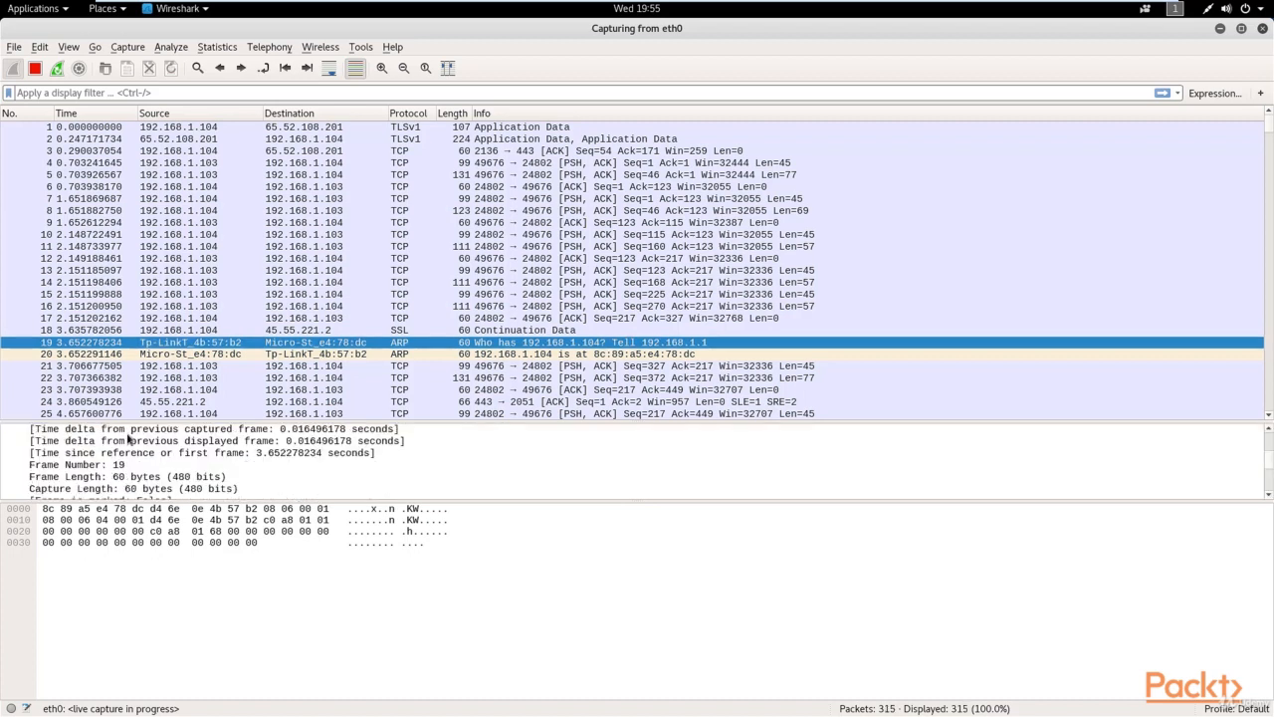
pyautogui.scroll(-1, 199, 447)
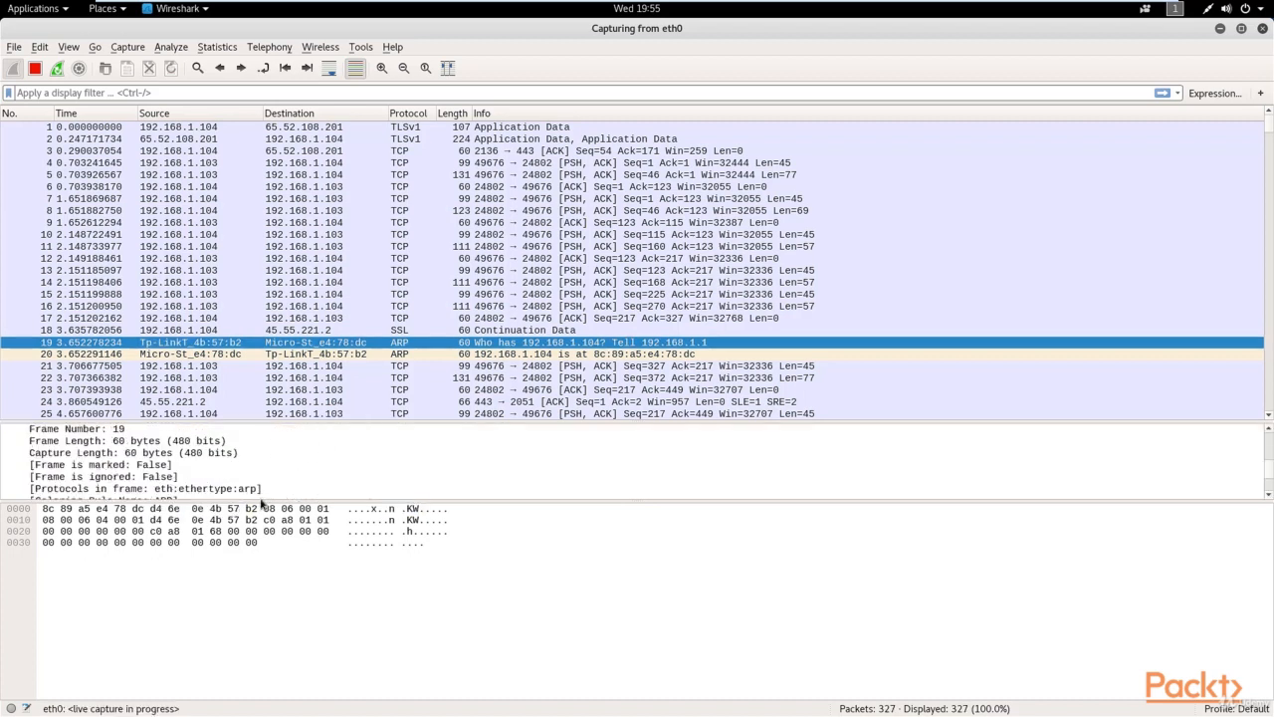
pyautogui.moveTo(260, 504); pyautogui.dragTo(254, 597)
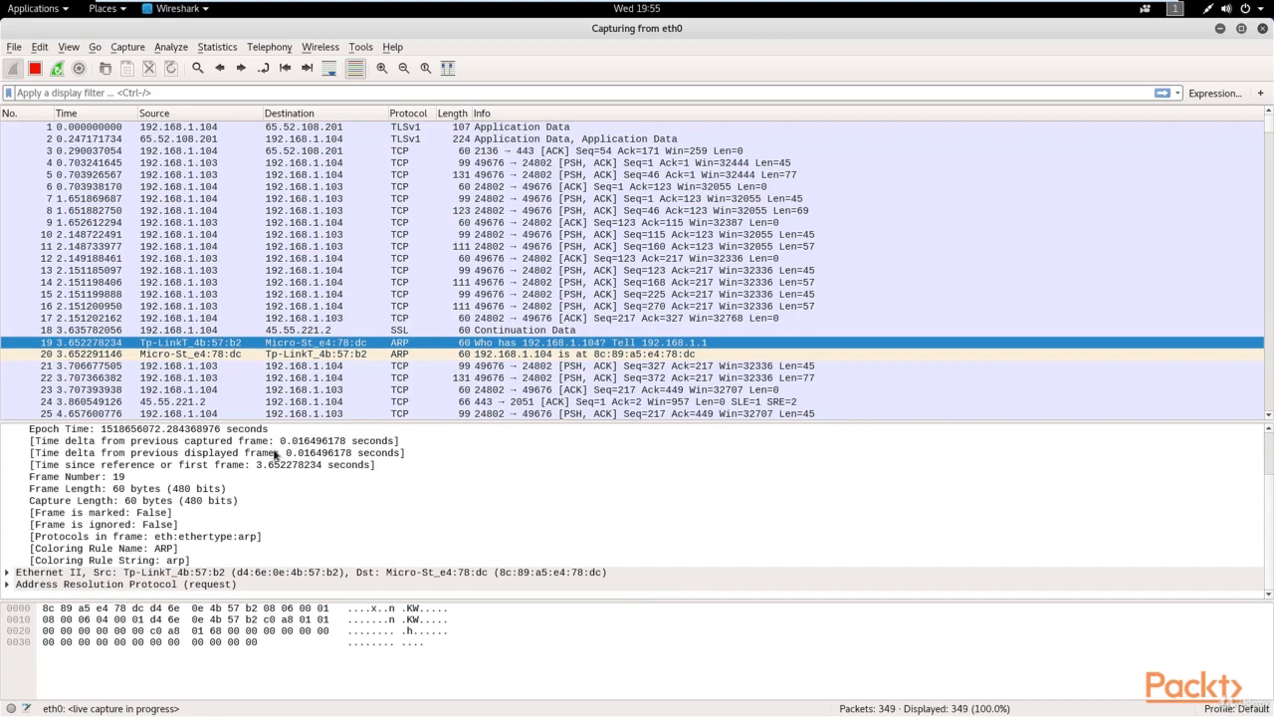
pyautogui.click(8, 577)
pyautogui.scroll(-2, 122, 561)
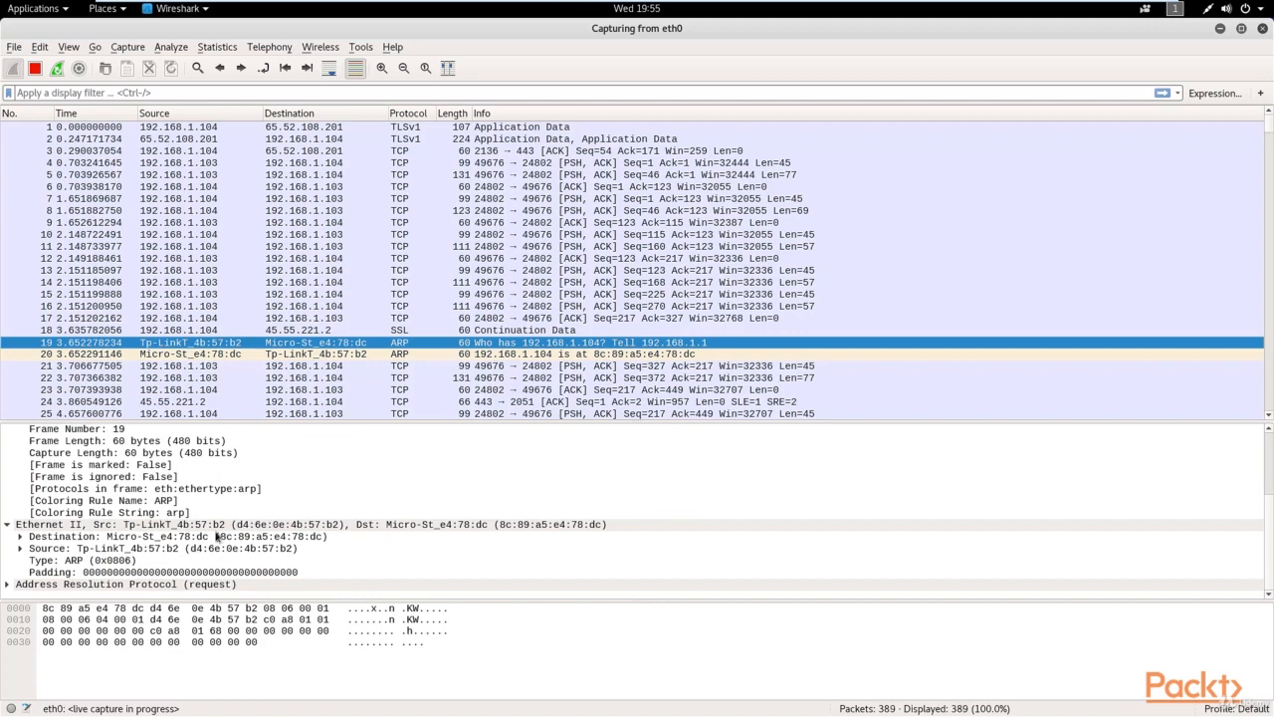
pyautogui.scroll(3, 217, 537)
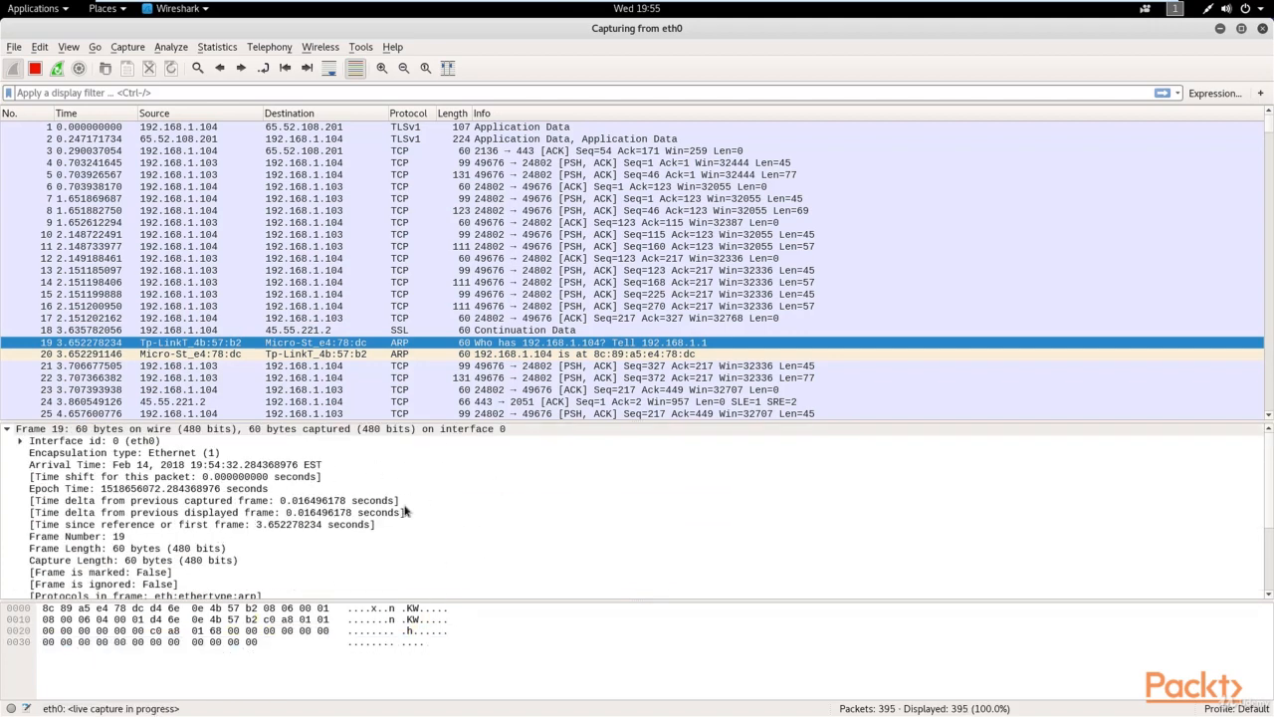
# Stop the live packet capture on eth0
pyautogui.click(551, 28)
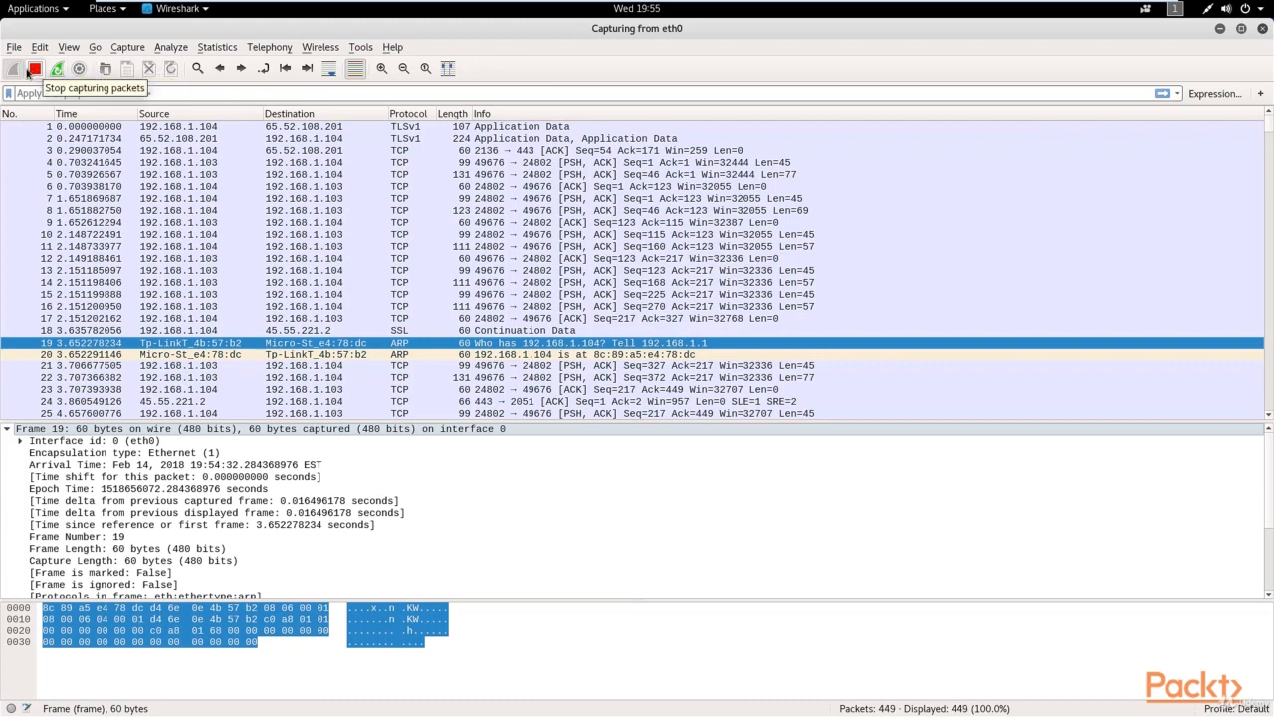
pyautogui.click(34, 68)
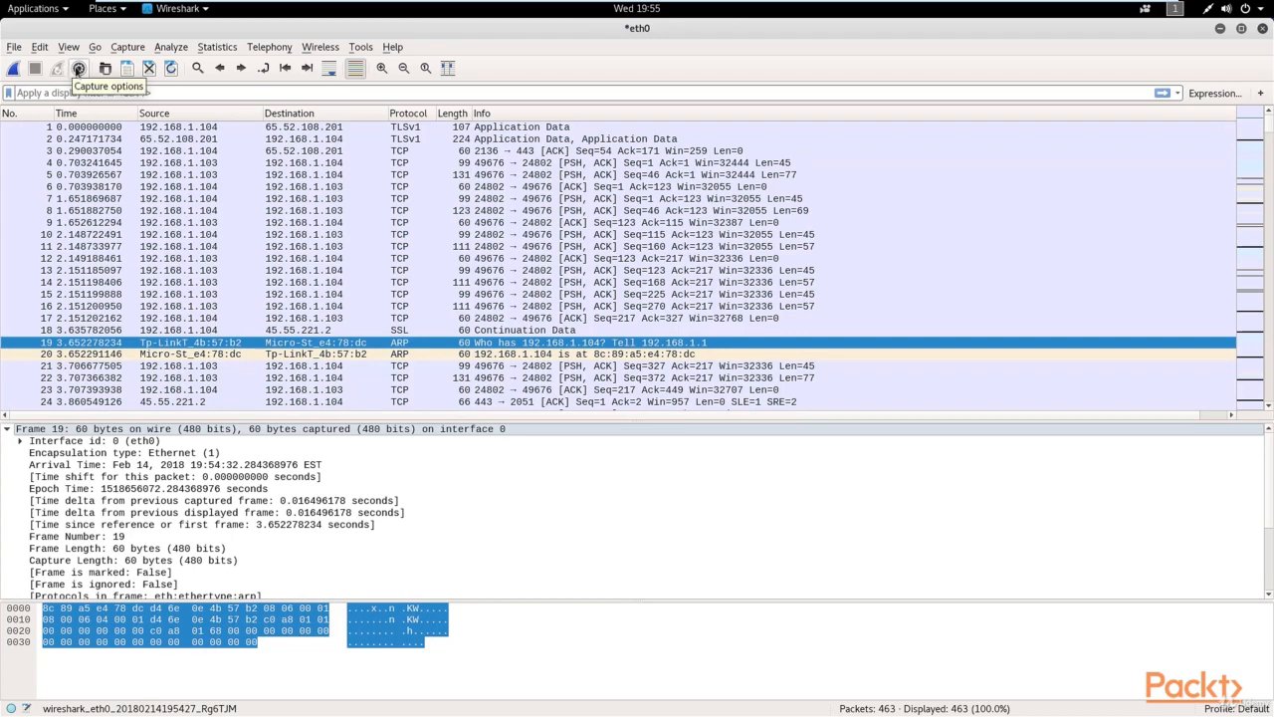
# Review the input and output settings of the capture options, and close them without starting a new capture
pyautogui.click(78, 68)
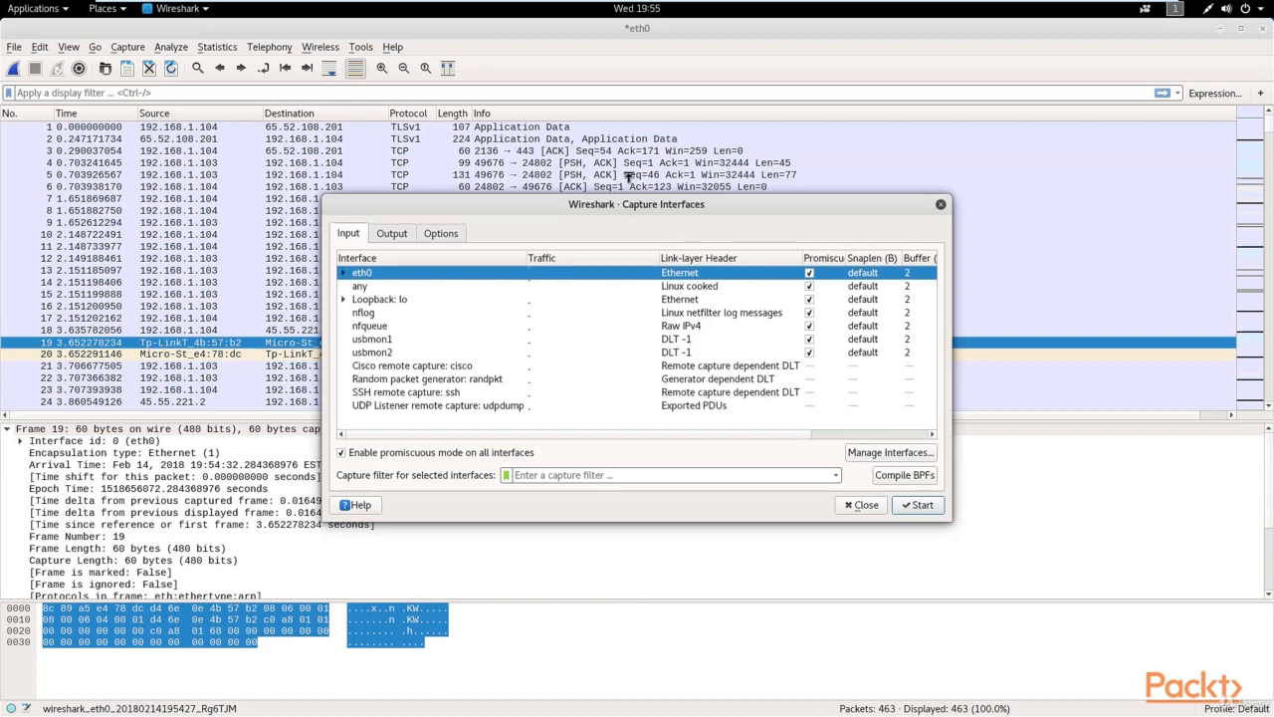
pyautogui.click(393, 212)
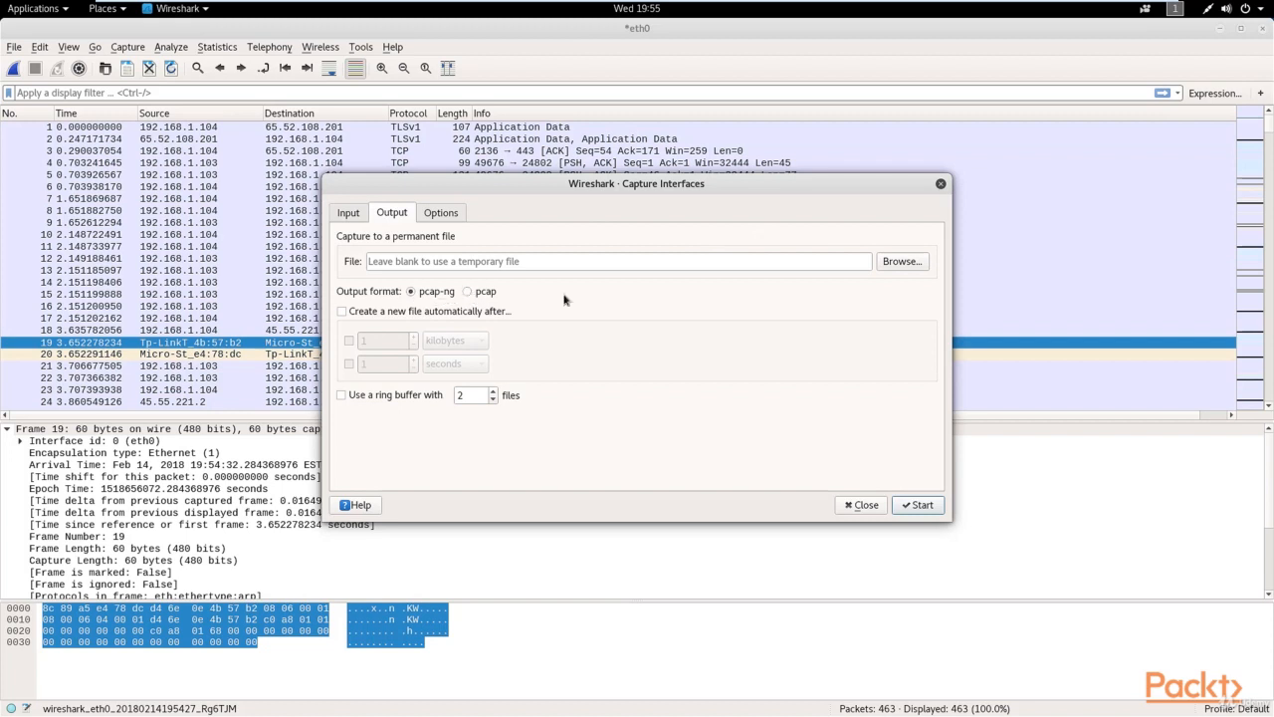
pyautogui.click(339, 217)
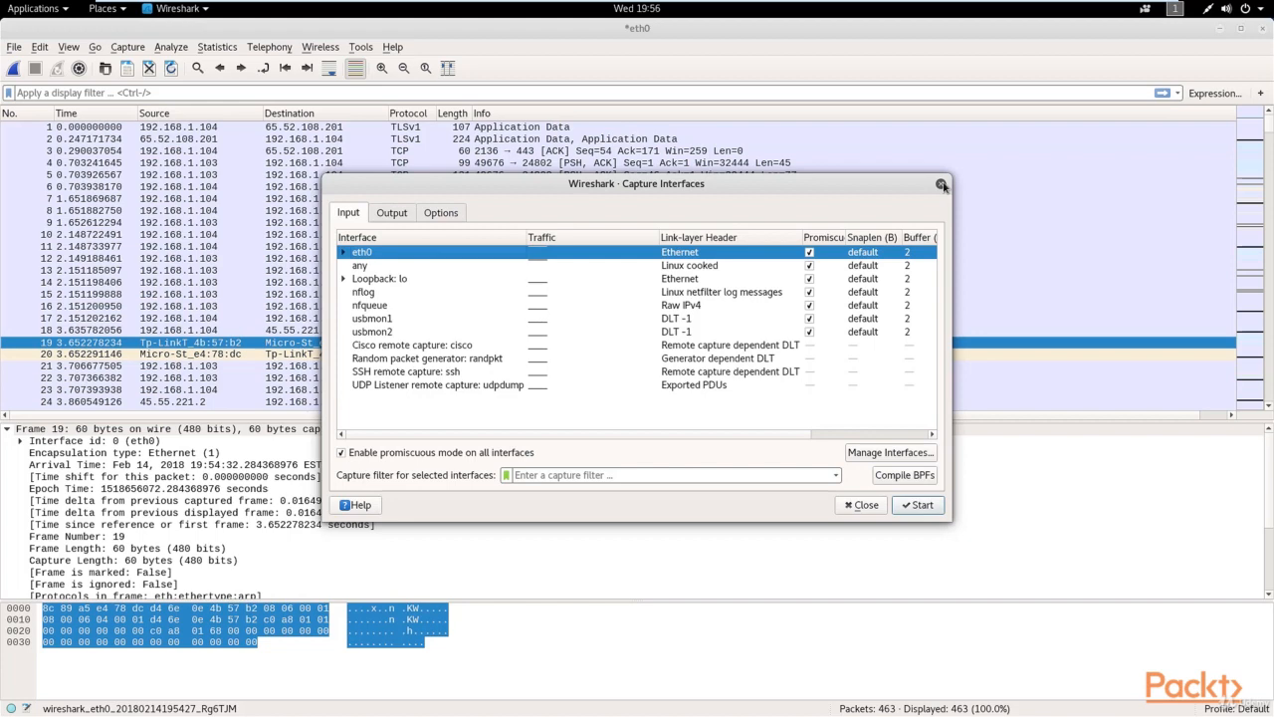
pyautogui.click(941, 185)
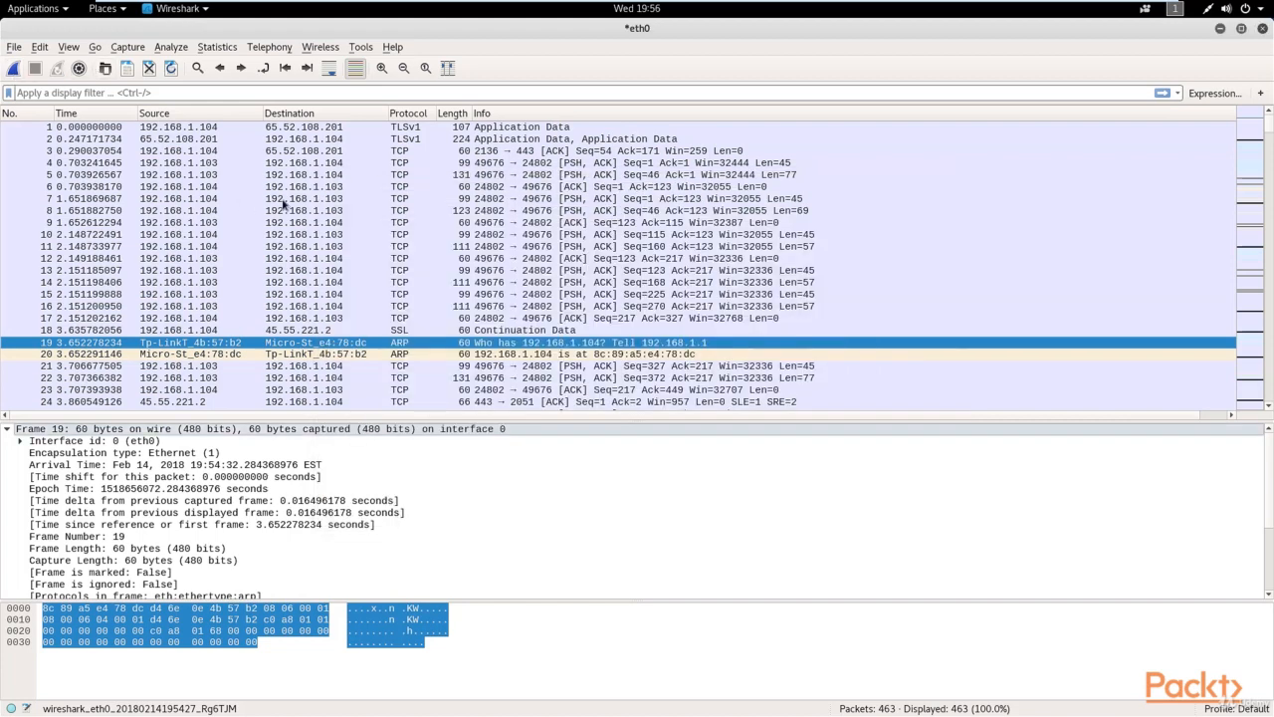
# Look through the stopped capture's packet list, selecting packet 14 and collapsing its Frame section
pyautogui.scroll(-2, 542, 219)
pyautogui.click(542, 211)
pyautogui.scroll(-20, 468, 239)
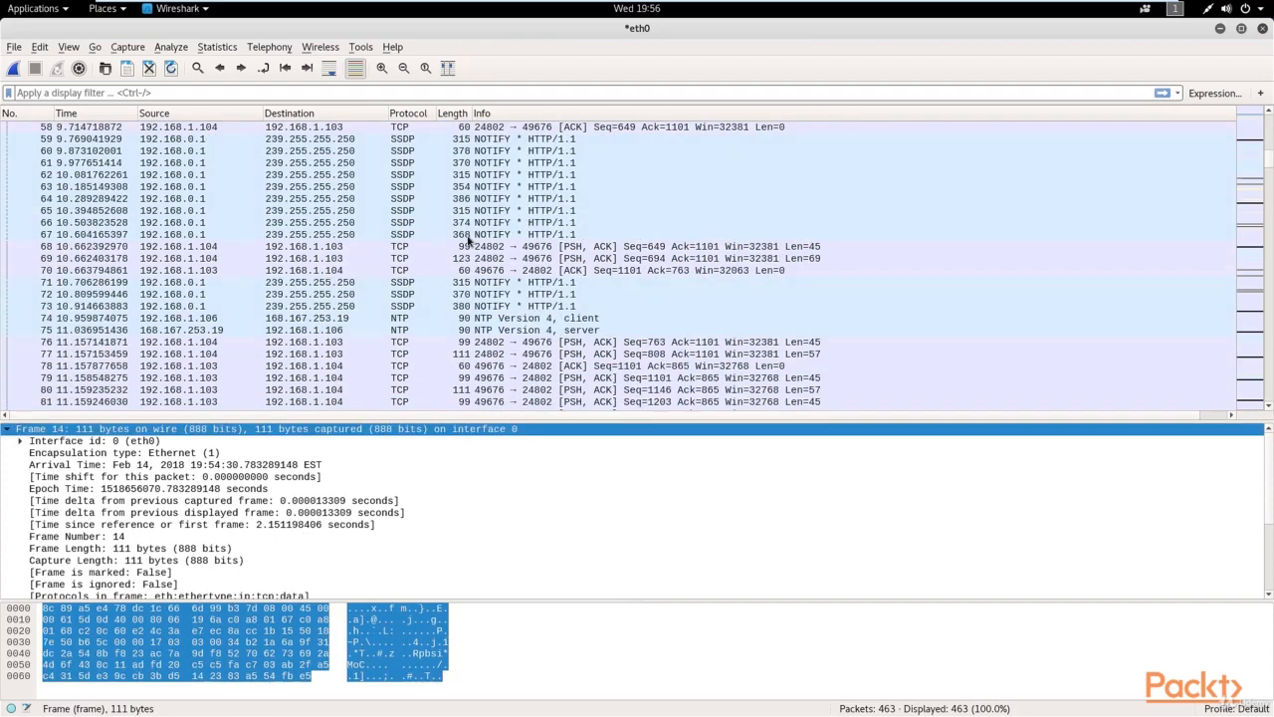
pyautogui.scroll(-7, 468, 239)
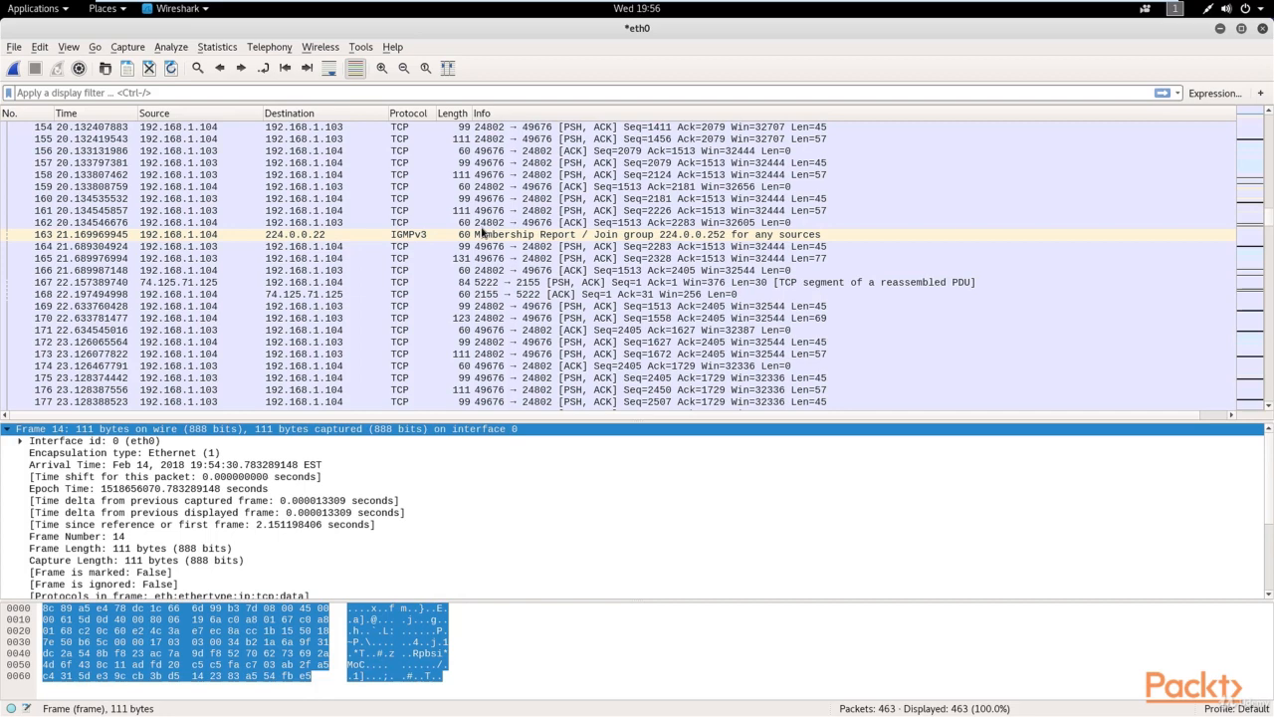
pyautogui.scroll(20, 482, 232)
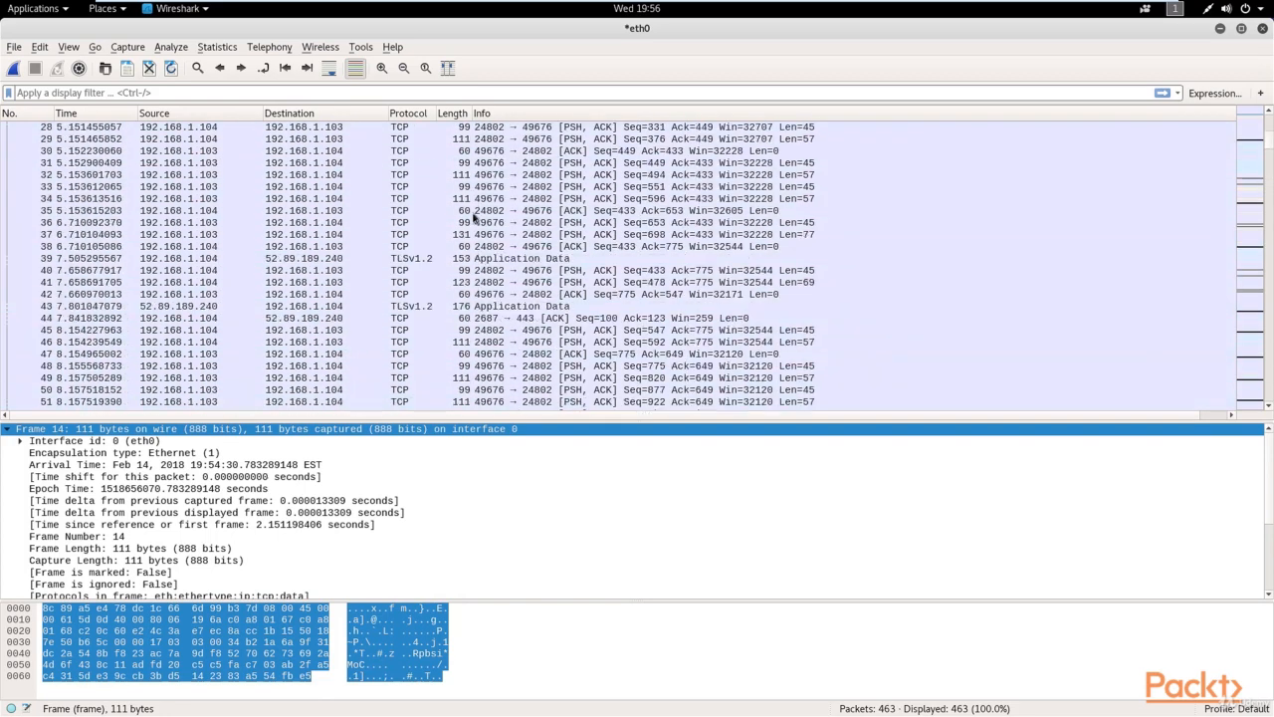
pyautogui.scroll(9, 473, 217)
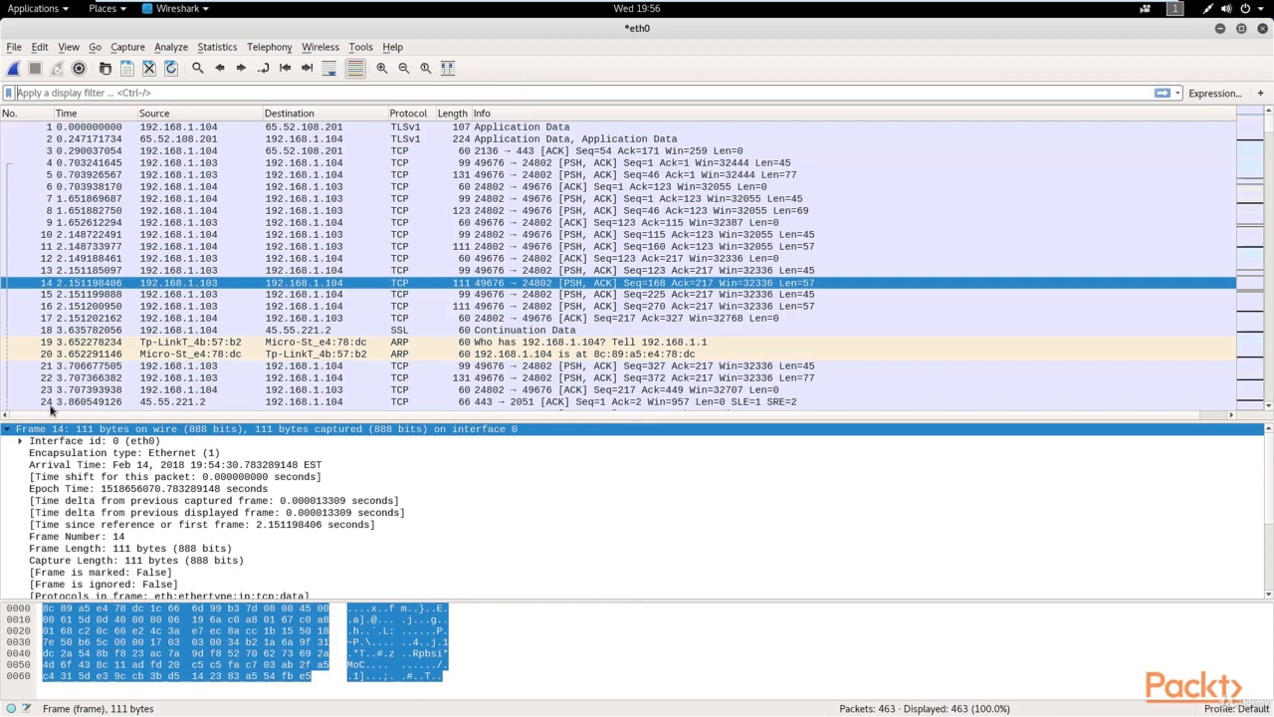
pyautogui.click(8, 428)
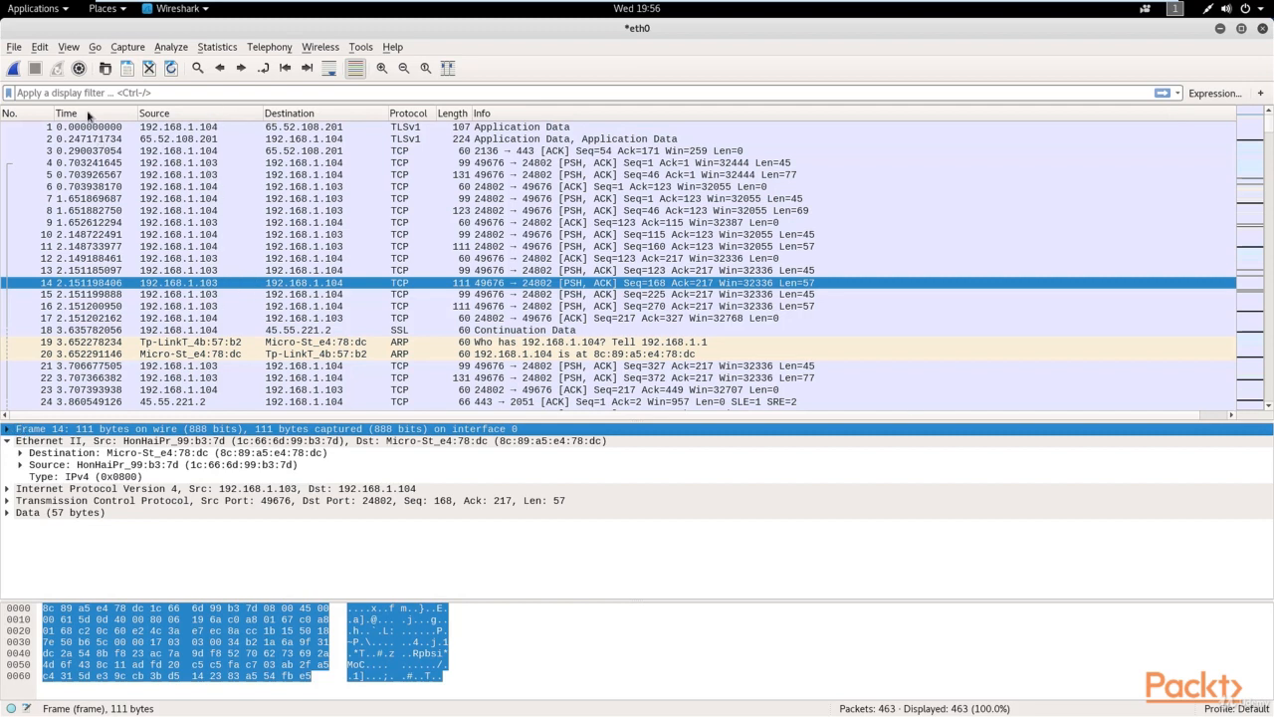
# Apply the display filter tcp to the capture and look through the filtered packets
pyautogui.click(68, 92)
pyautogui.write('tcp')
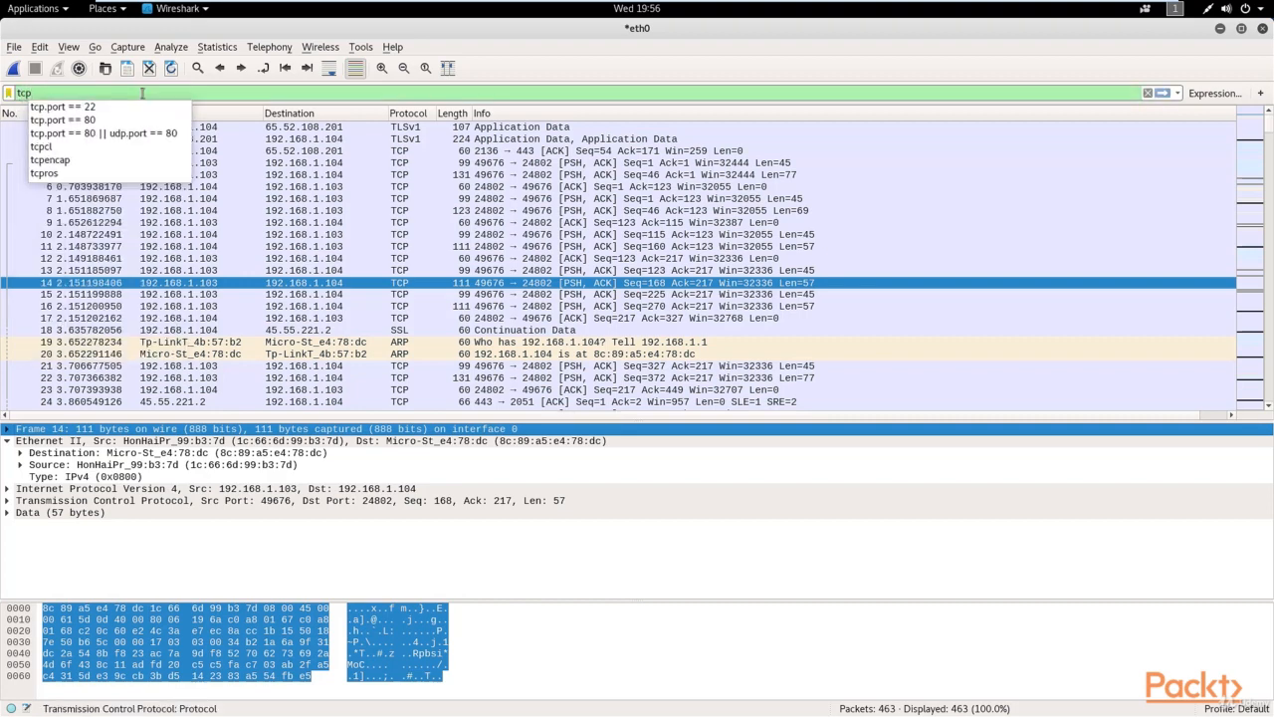
pyautogui.press('Return')
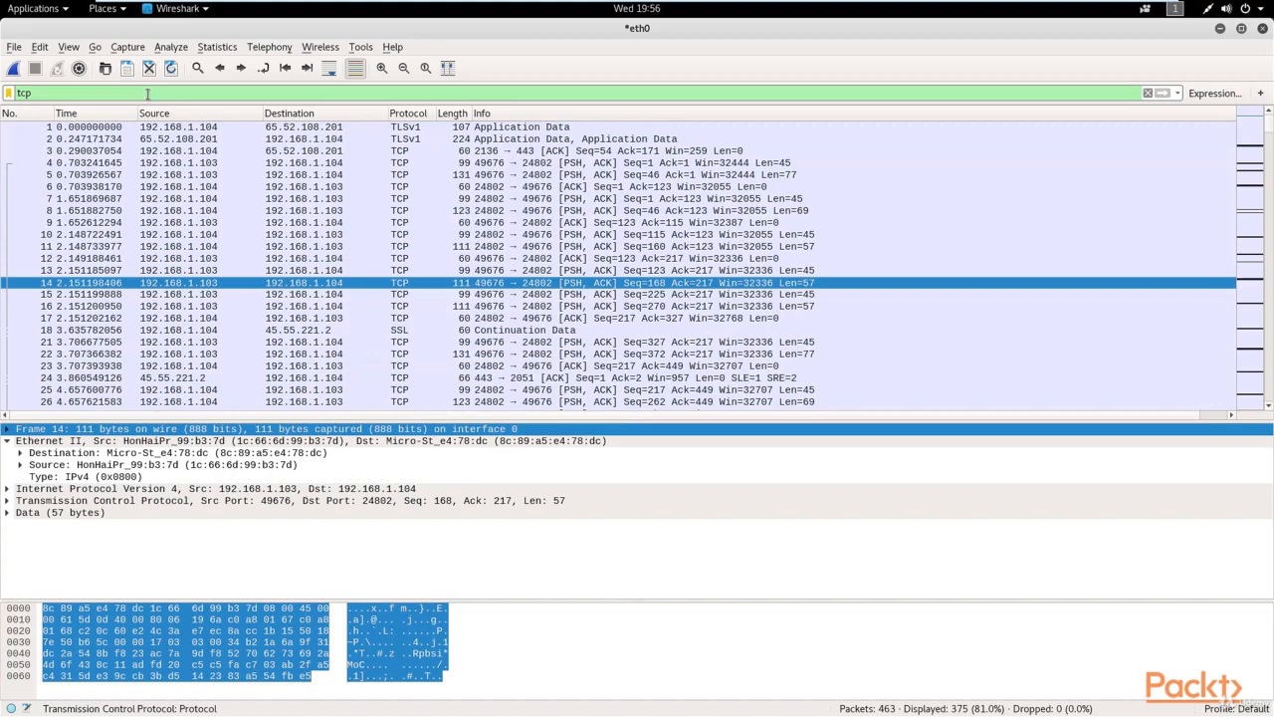
pyautogui.scroll(-20, 205, 216)
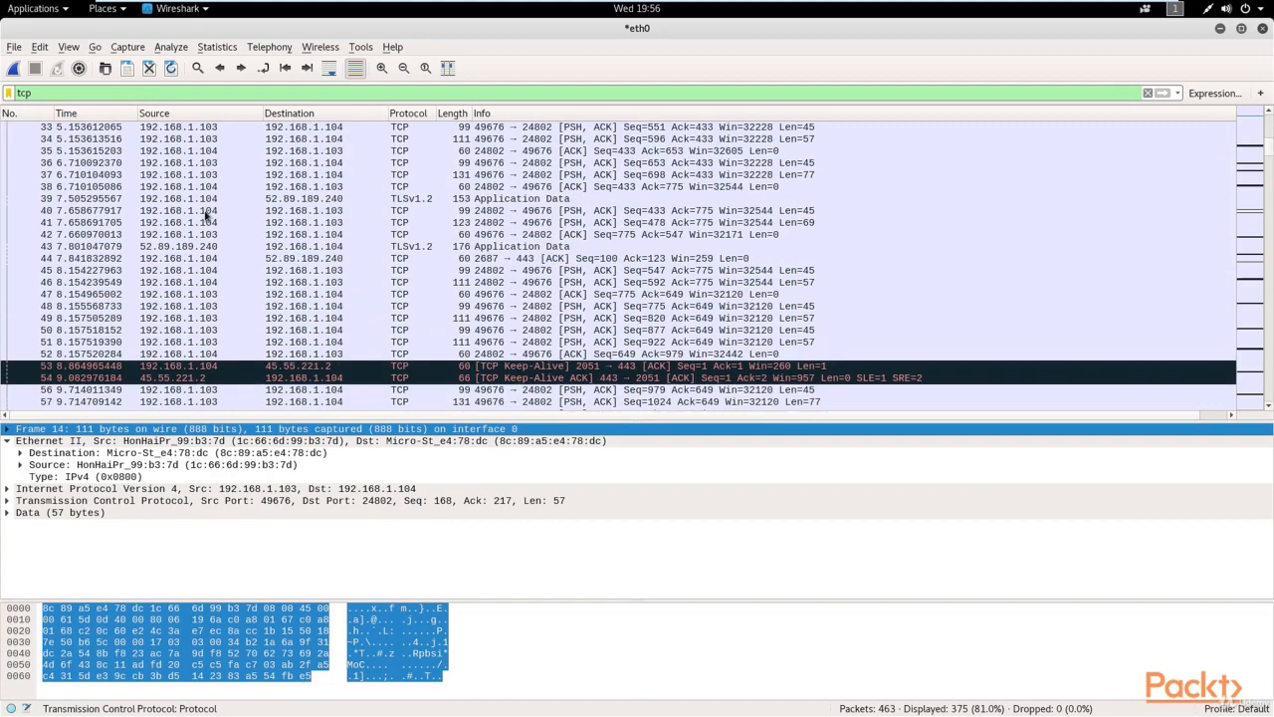
pyautogui.scroll(-20, 205, 216)
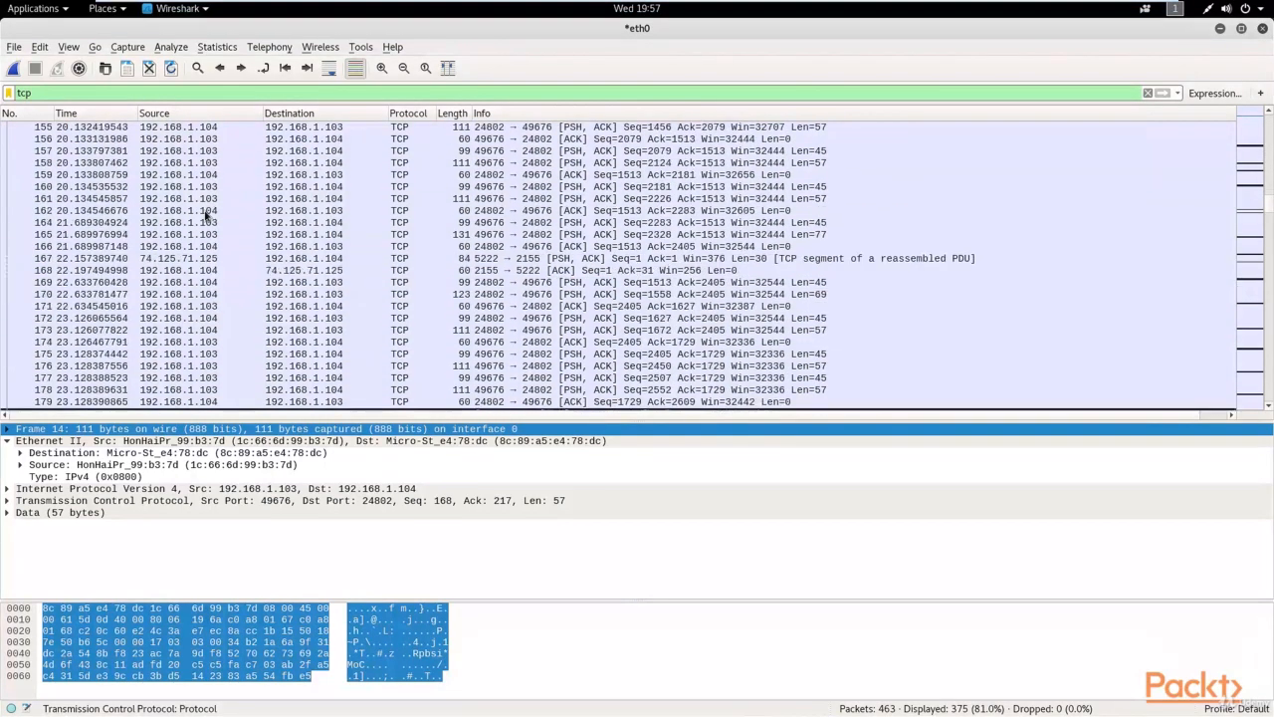
# Look further through the TCP-filtered packets and return to the beginning of the packet list
pyautogui.scroll(-6, 205, 216)
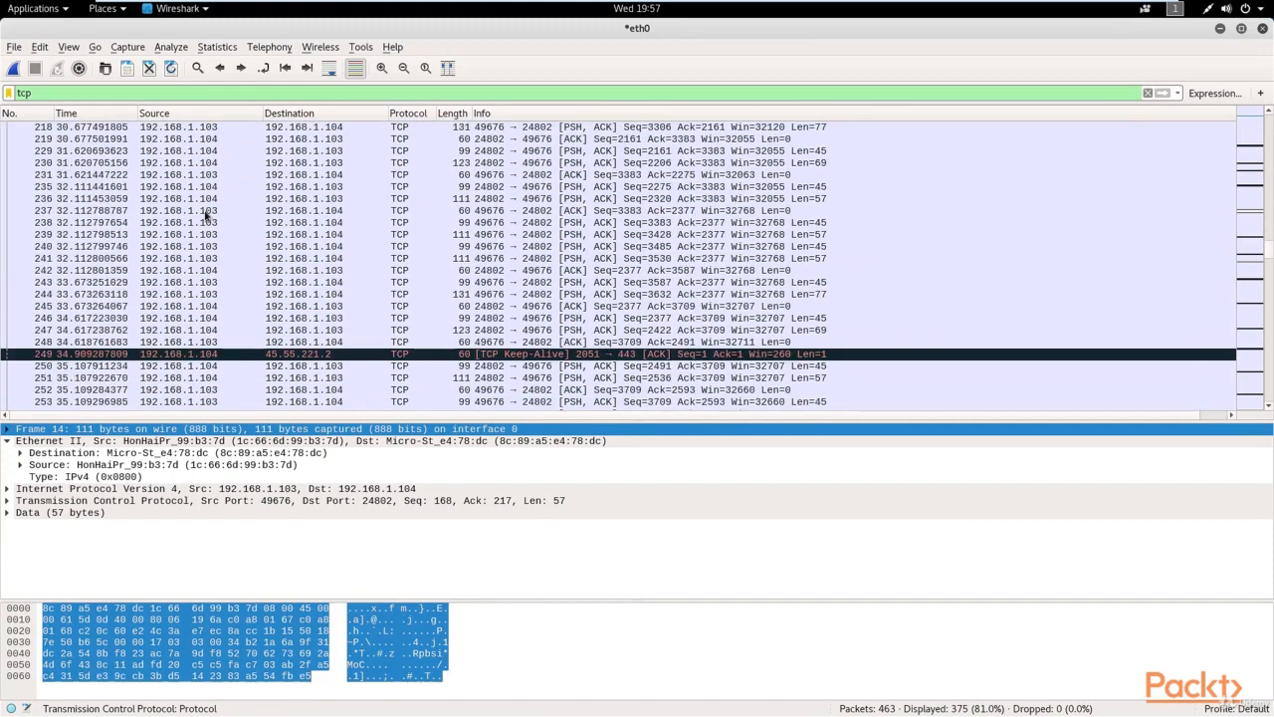
pyautogui.scroll(-7, 391, 233)
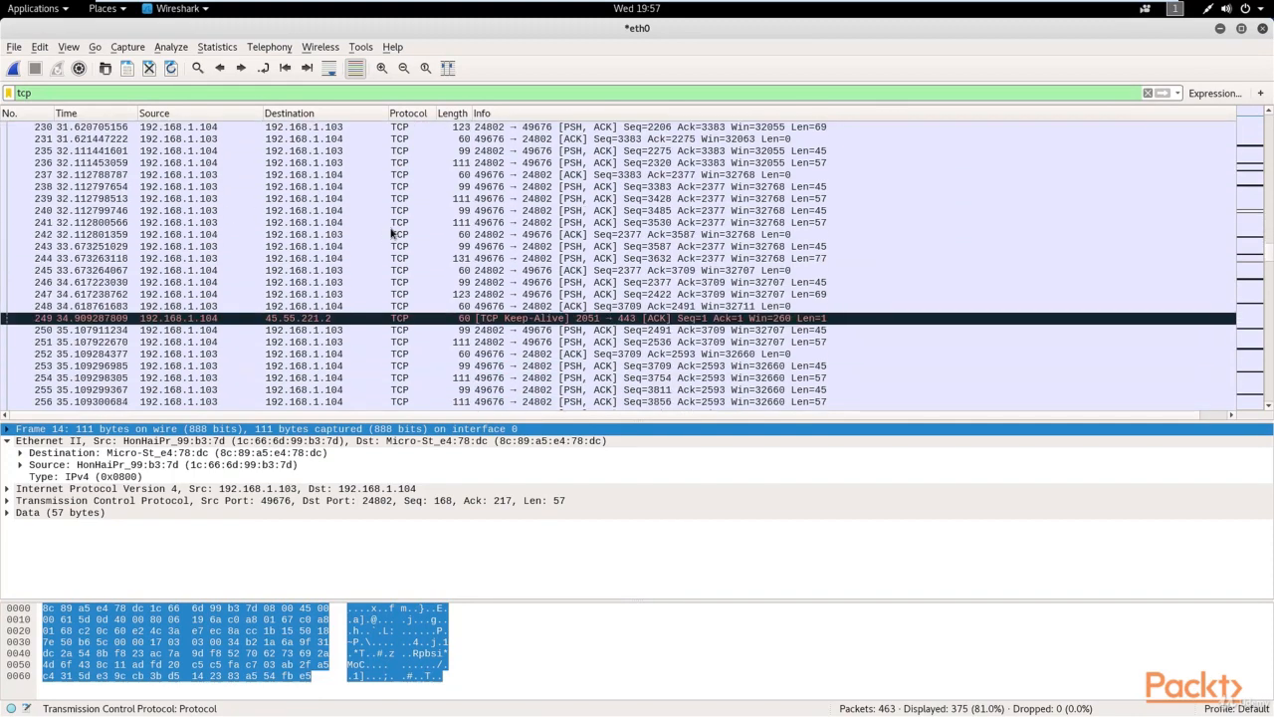
pyautogui.scroll(-6, 391, 233)
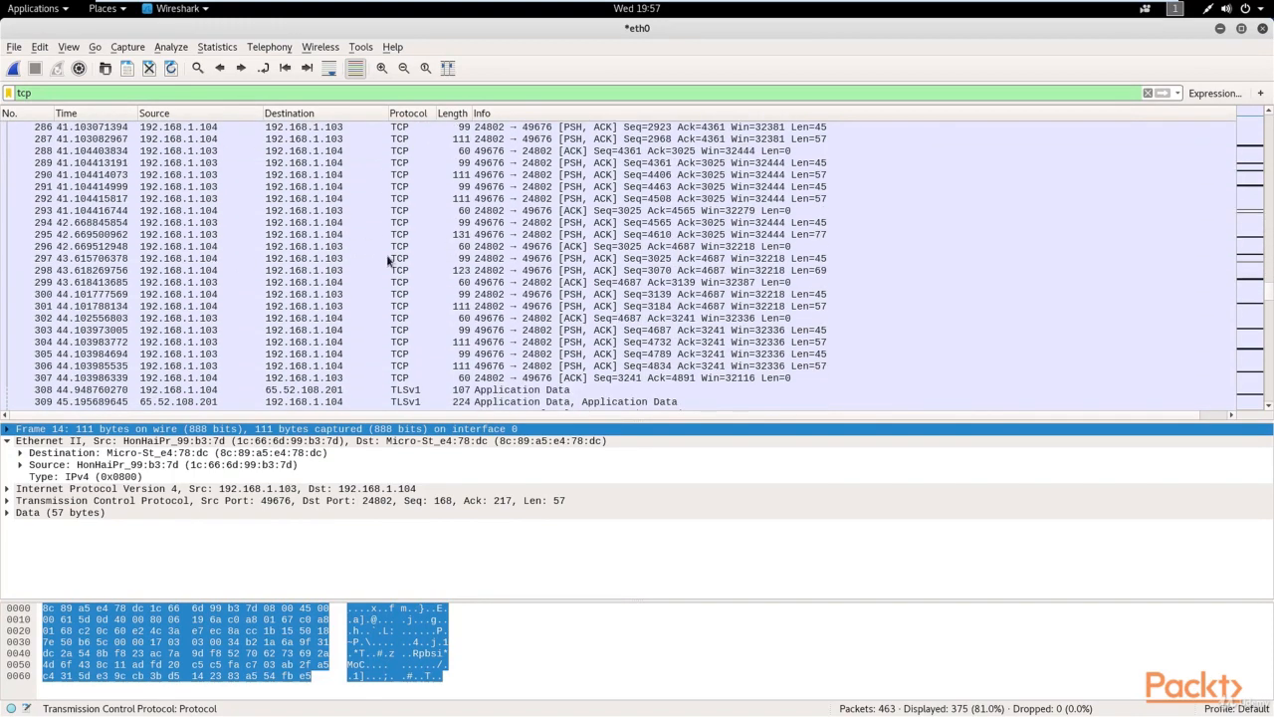
pyautogui.scroll(5, 378, 249)
pyautogui.scroll(20, 428, 191)
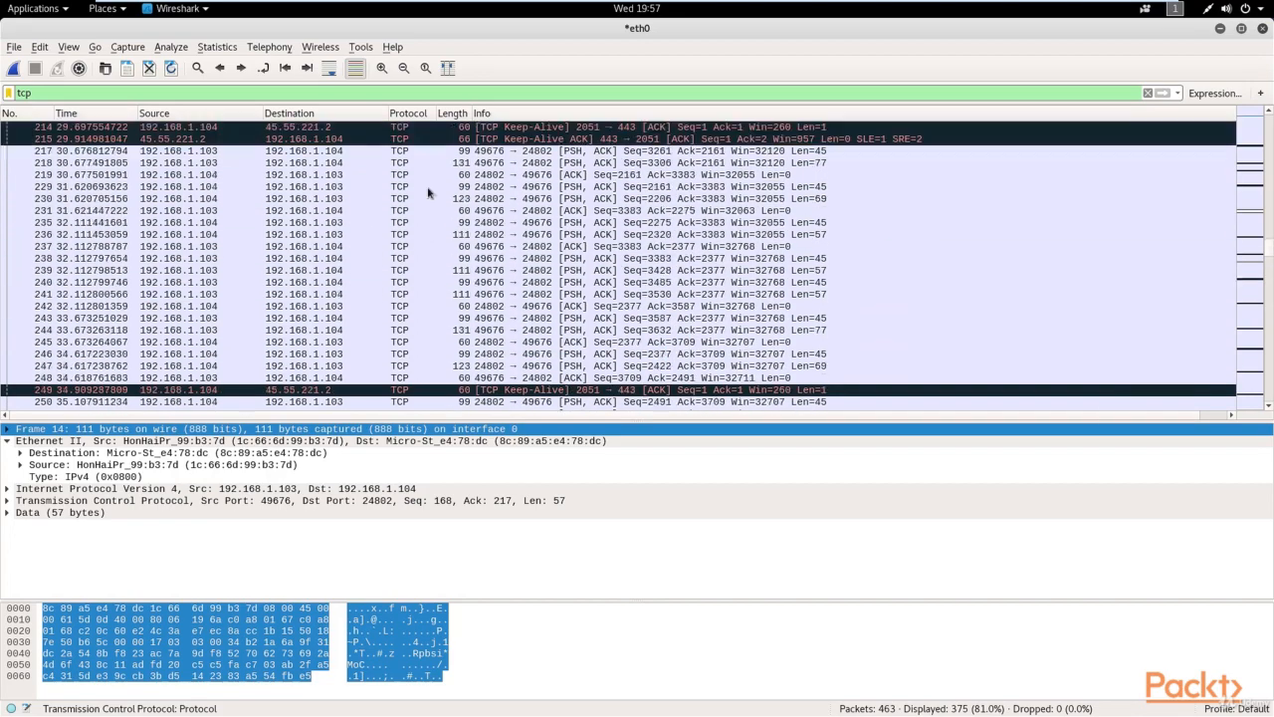
pyautogui.scroll(20, 435, 194)
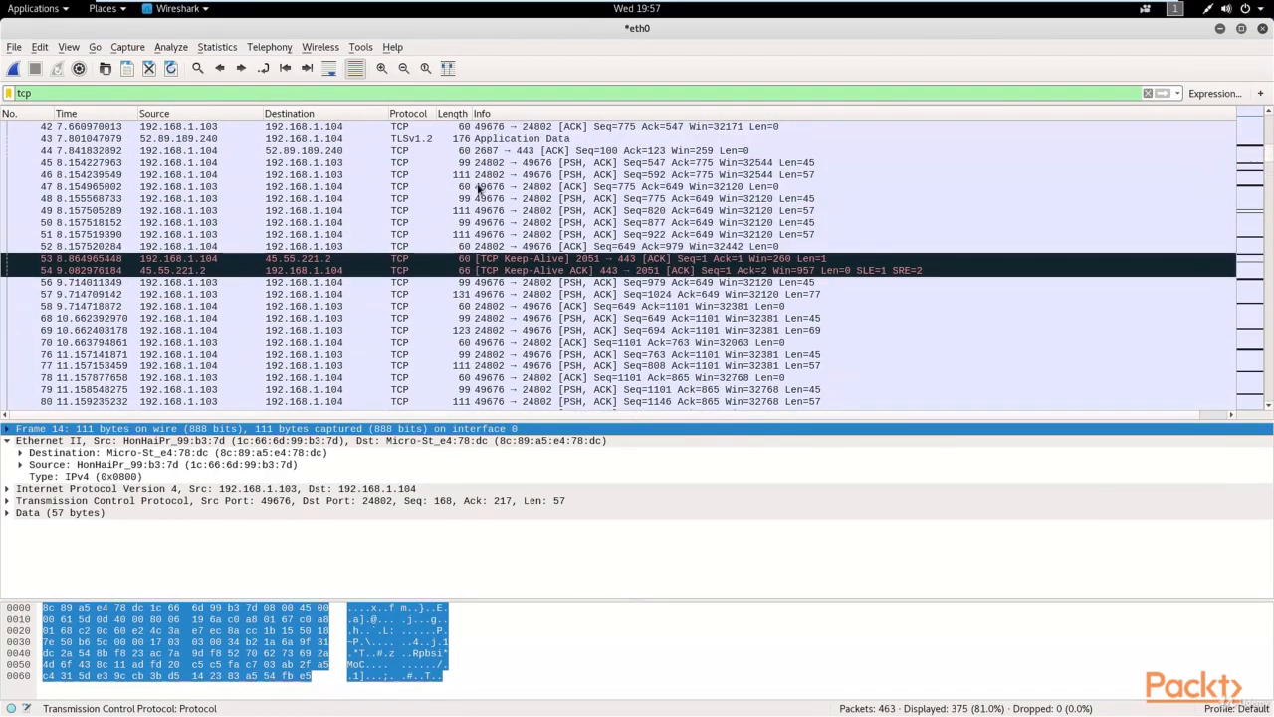
# Replace the tcp display filter with http and apply it to the capture
pyautogui.click(257, 89)
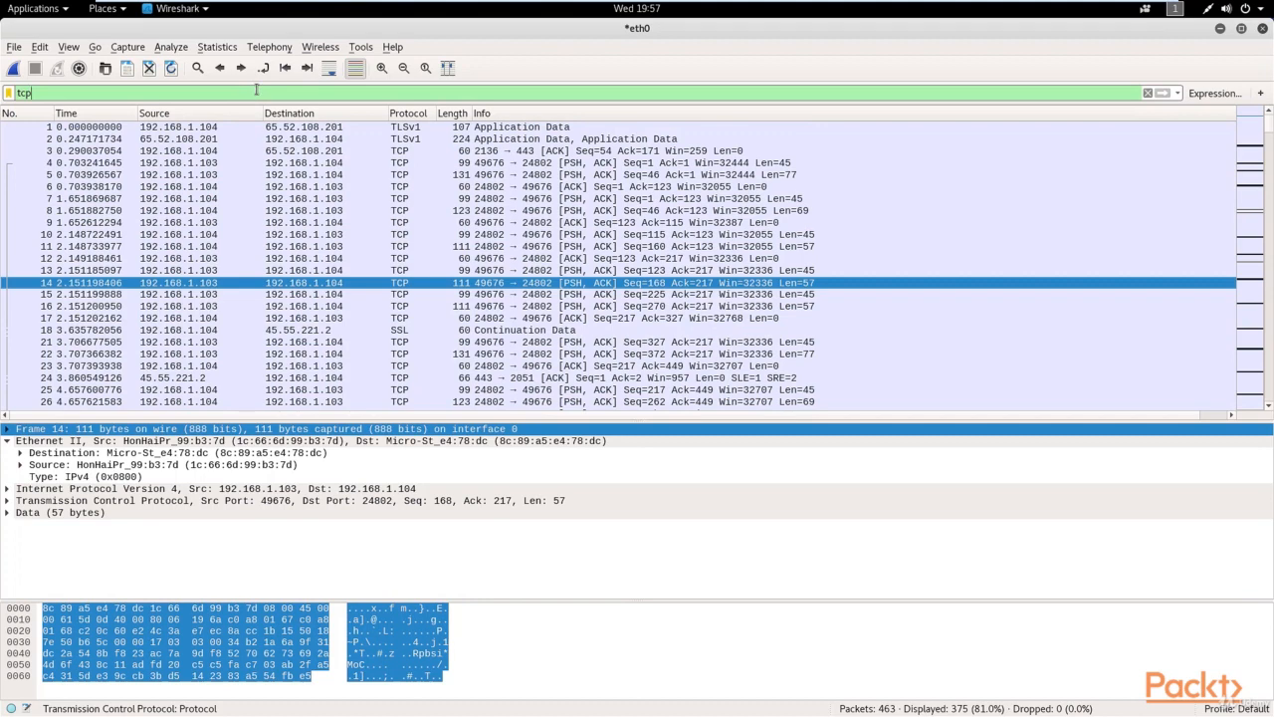
pyautogui.press('BackSpace')
pyautogui.press('BackSpace')
pyautogui.press('BackSpace')
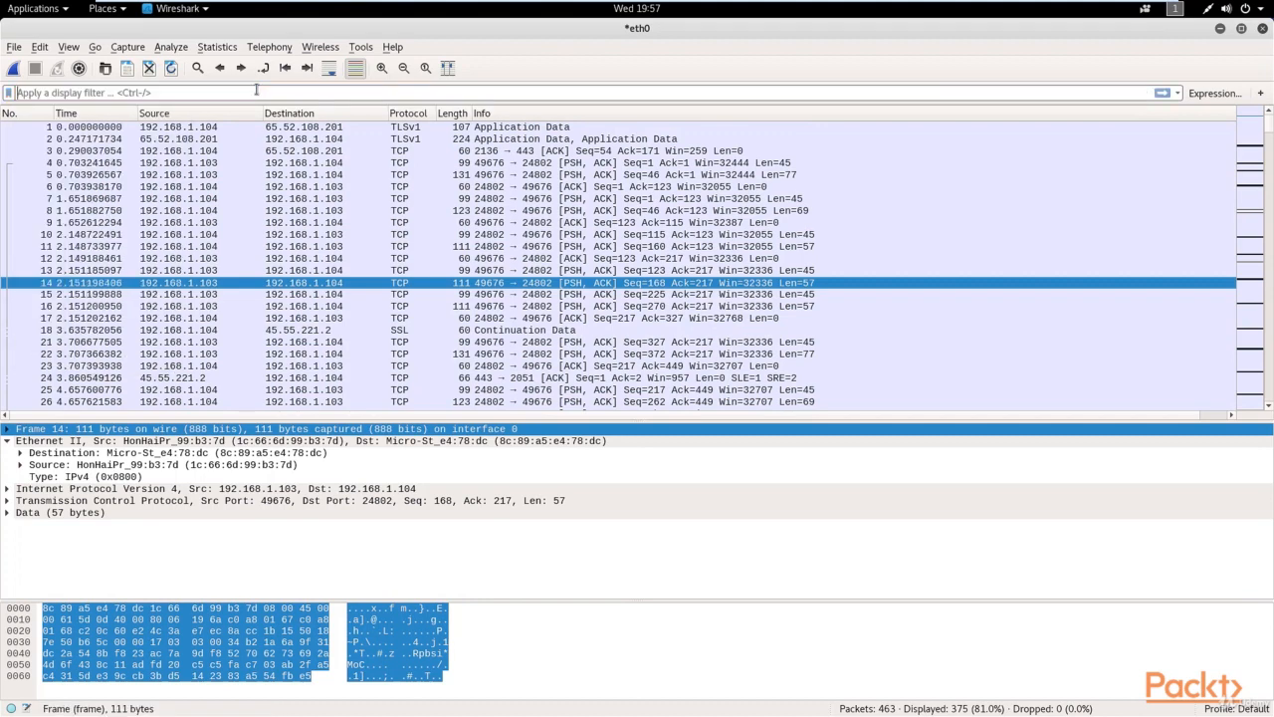
pyautogui.write('http')
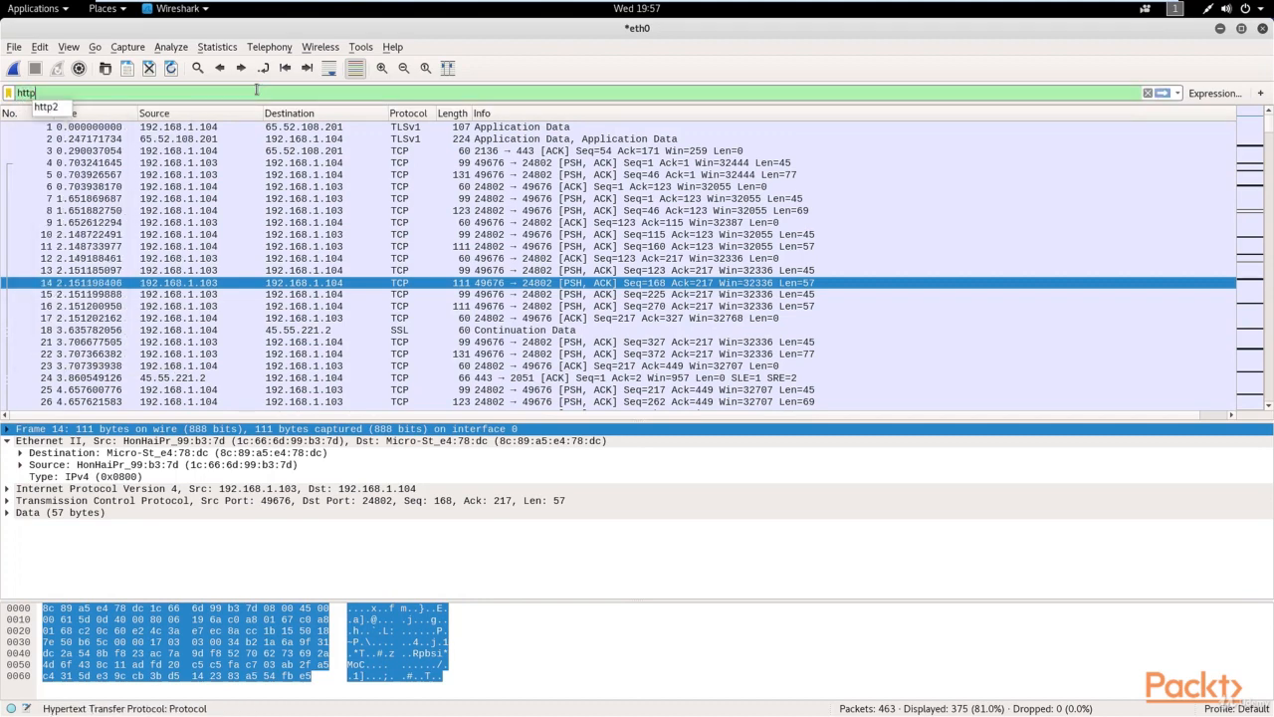
pyautogui.press('Return')
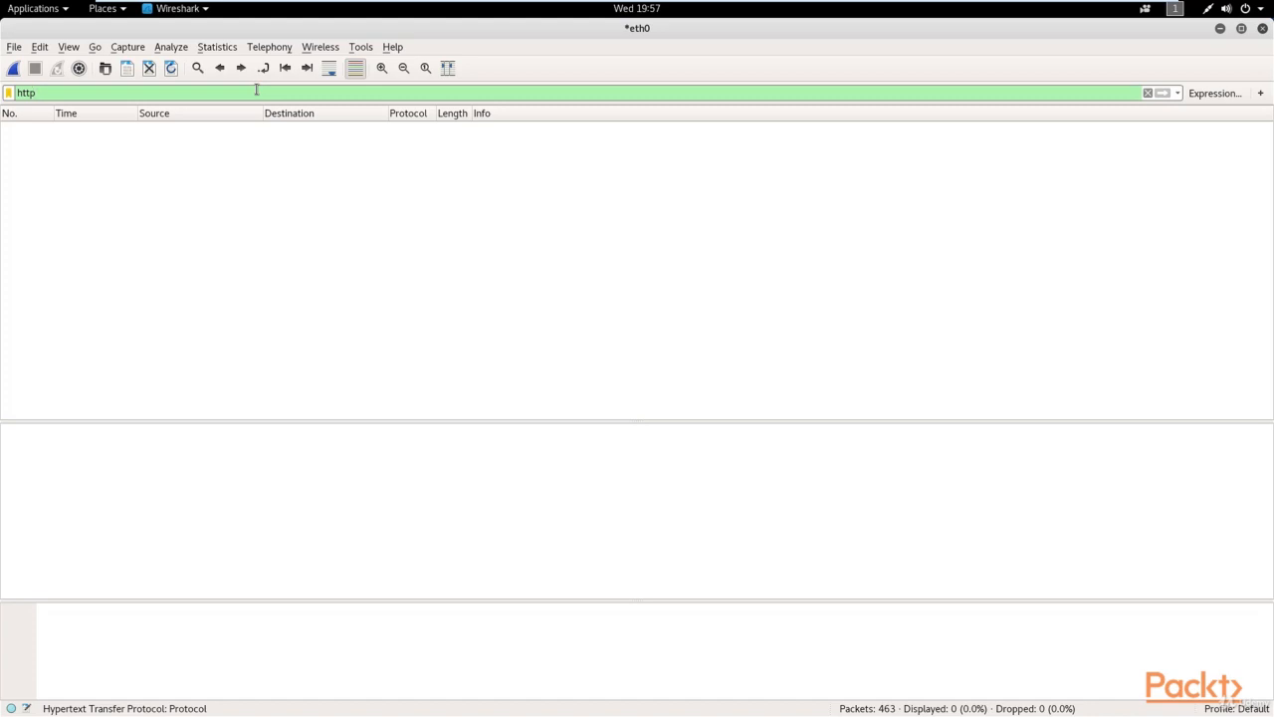
# Change the display filter to udp, apply it, and look through the filtered packets
pyautogui.press('BackSpace')
pyautogui.press('BackSpace')
pyautogui.press('BackSpace')
pyautogui.press('BackSpace')
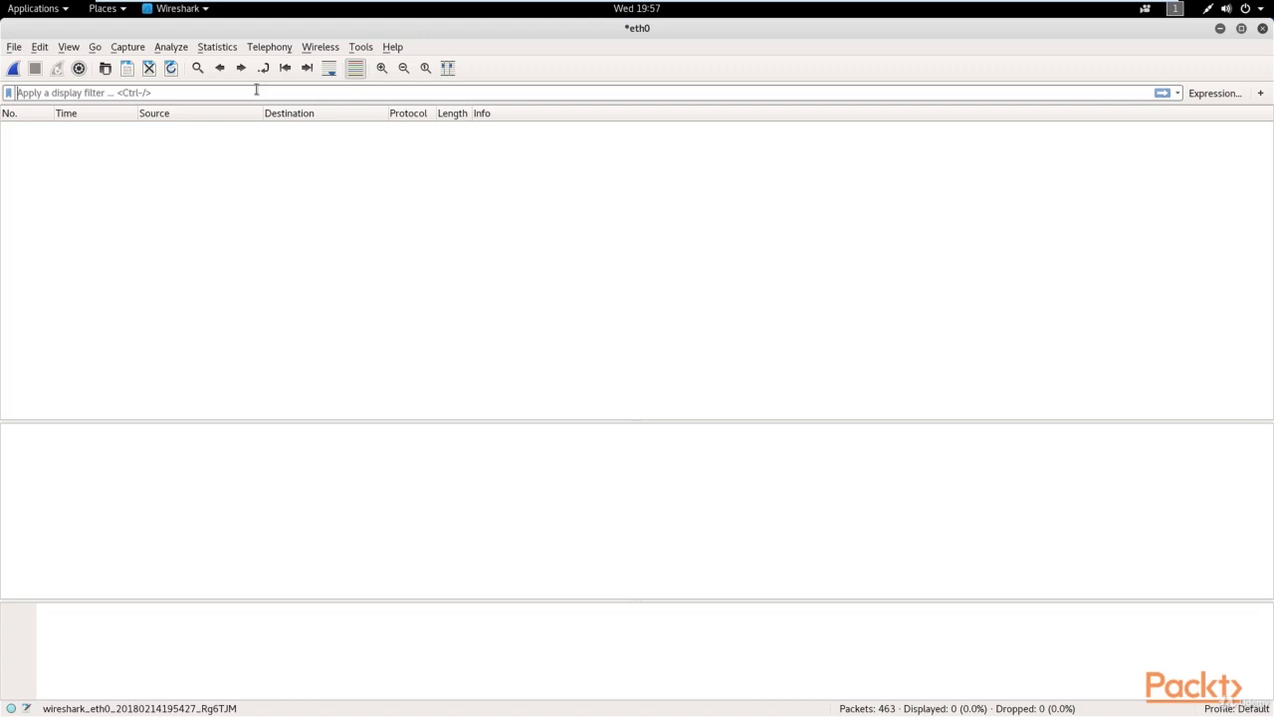
pyautogui.write('udp')
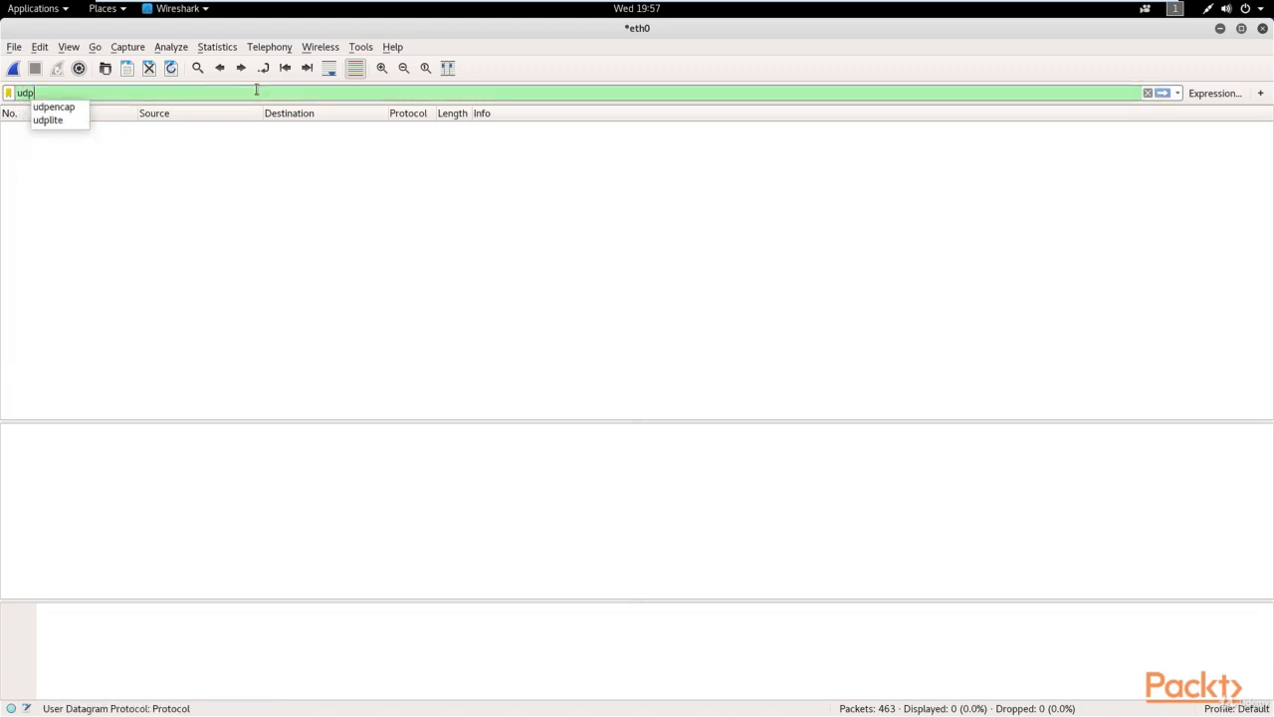
pyautogui.press('Return')
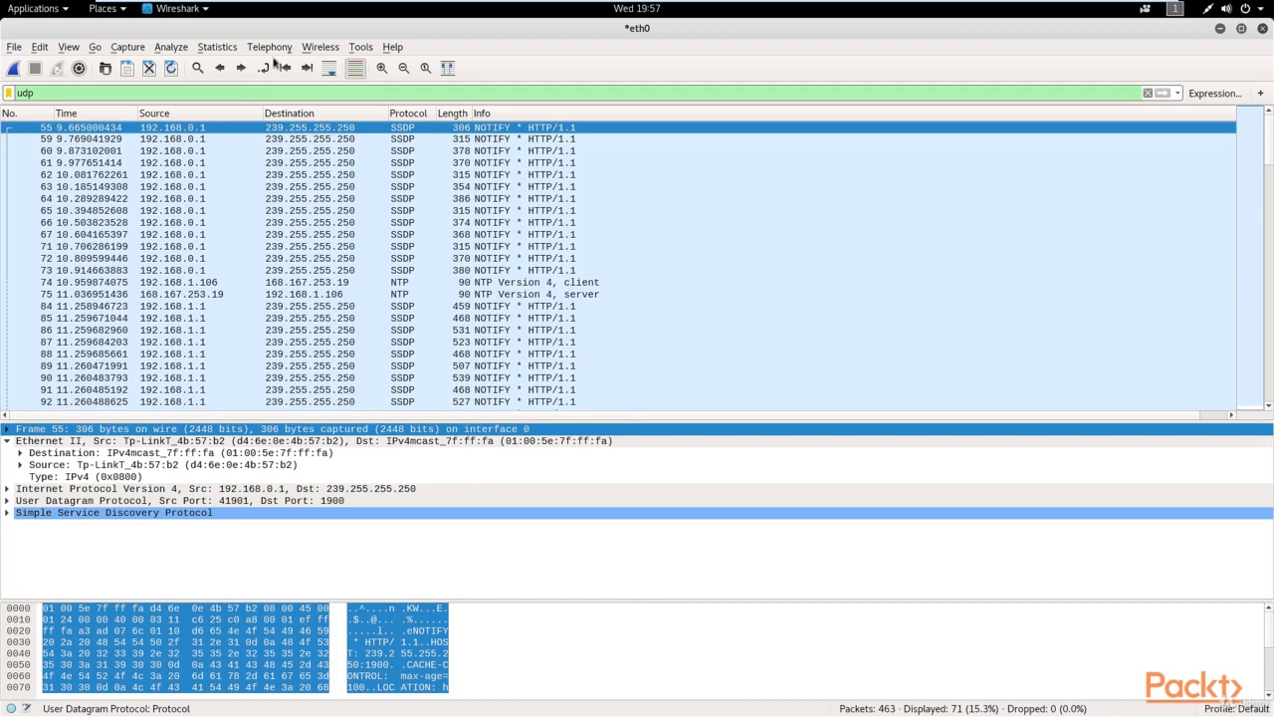
pyautogui.scroll(-2, 360, 220)
pyautogui.scroll(-7, 360, 220)
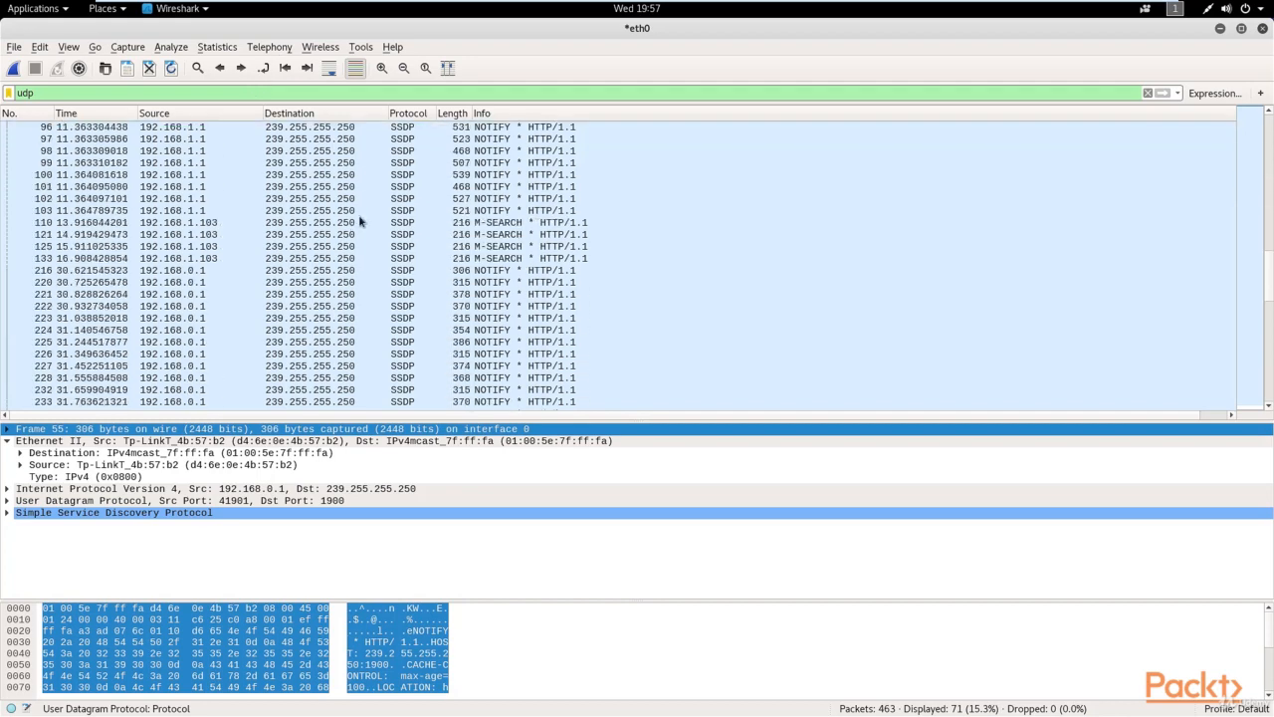
pyautogui.scroll(-6, 360, 220)
pyautogui.scroll(11, 360, 220)
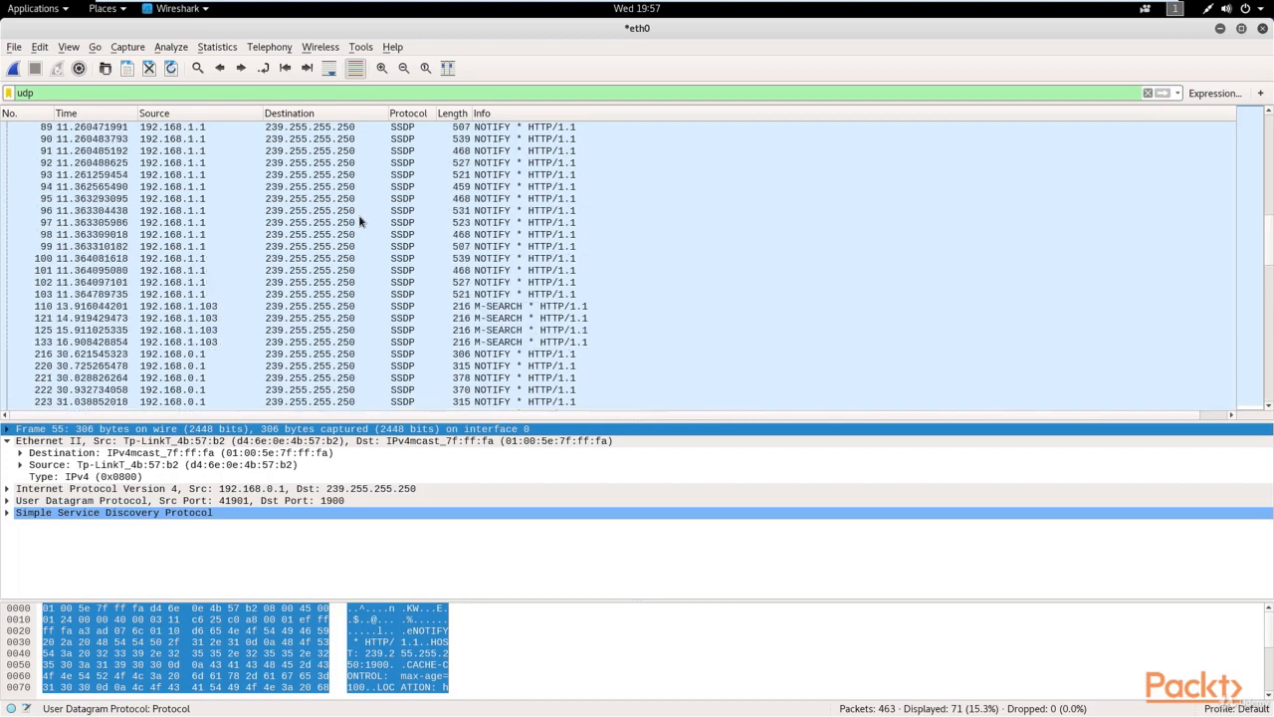
pyautogui.scroll(5, 177, 169)
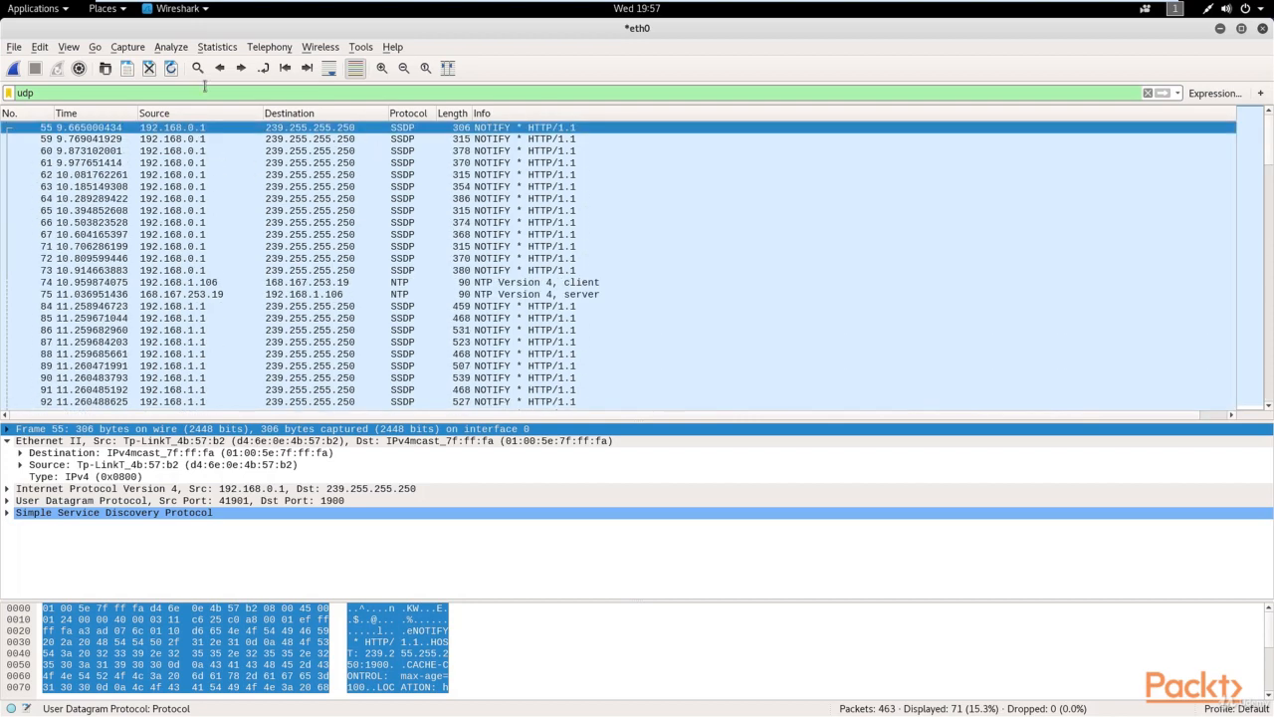
# Clear the udp display filter to list all captured packets again, and return to the first packet
pyautogui.doubleClick(243, 94)
pyautogui.press('BackSpace')
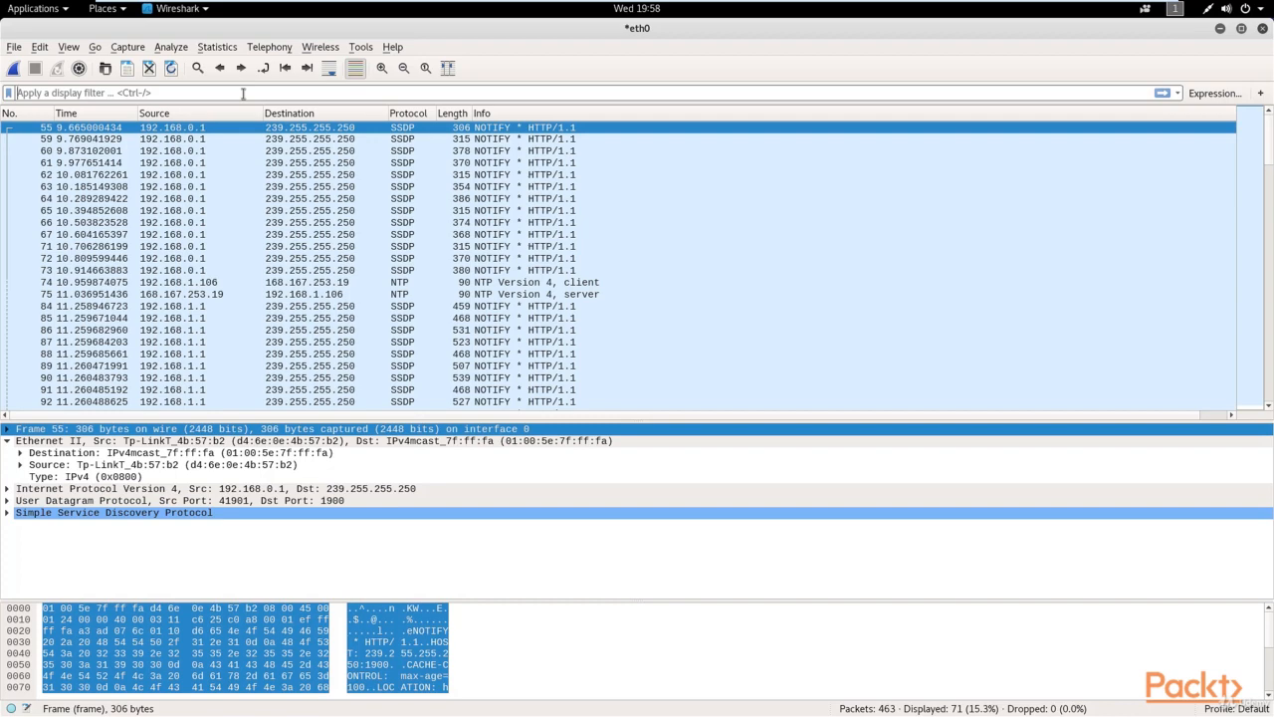
pyautogui.press('Return')
pyautogui.scroll(10, 389, 241)
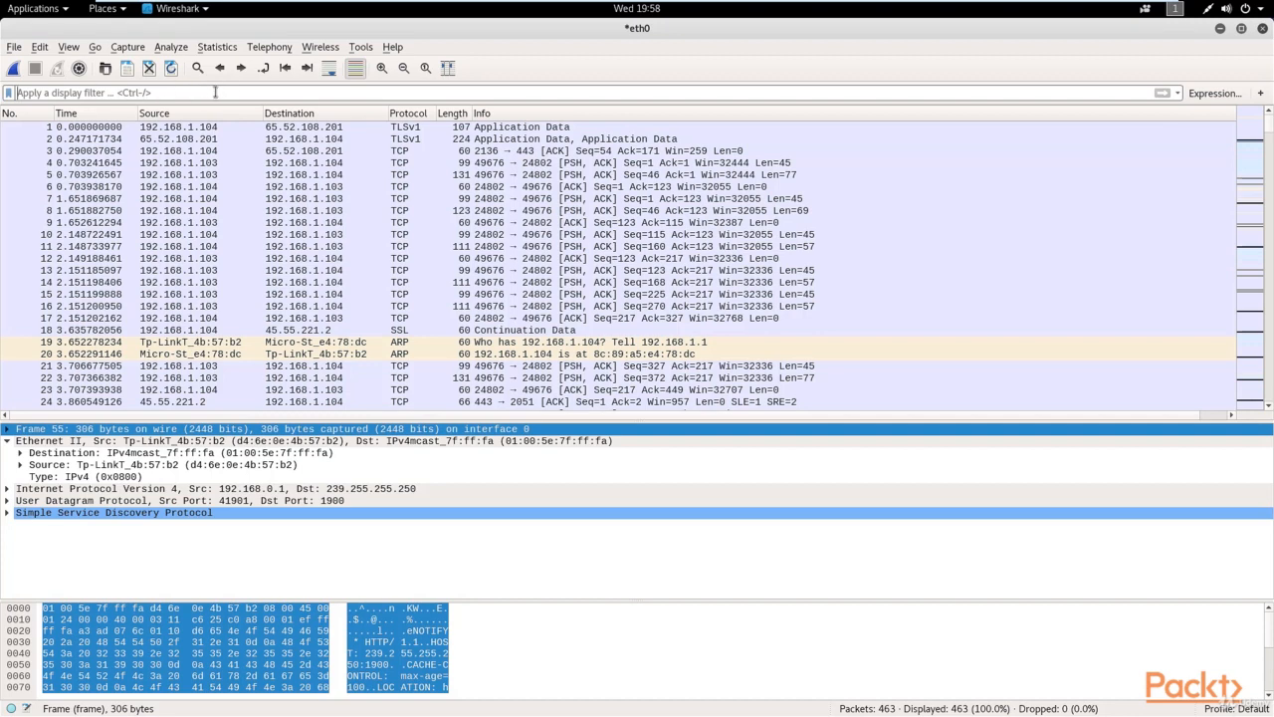
# Apply the display filter ip.addr == 192.168.1.104 to the capture
pyautogui.write('ip.add')
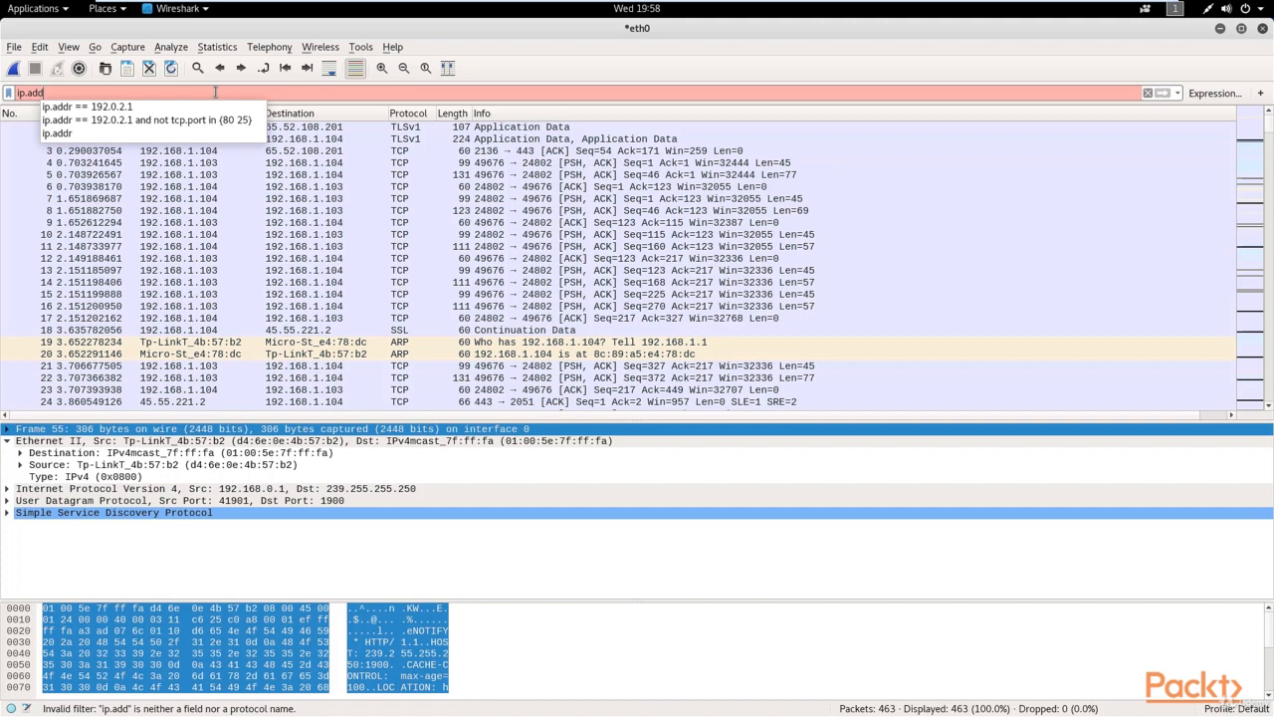
pyautogui.write('r')
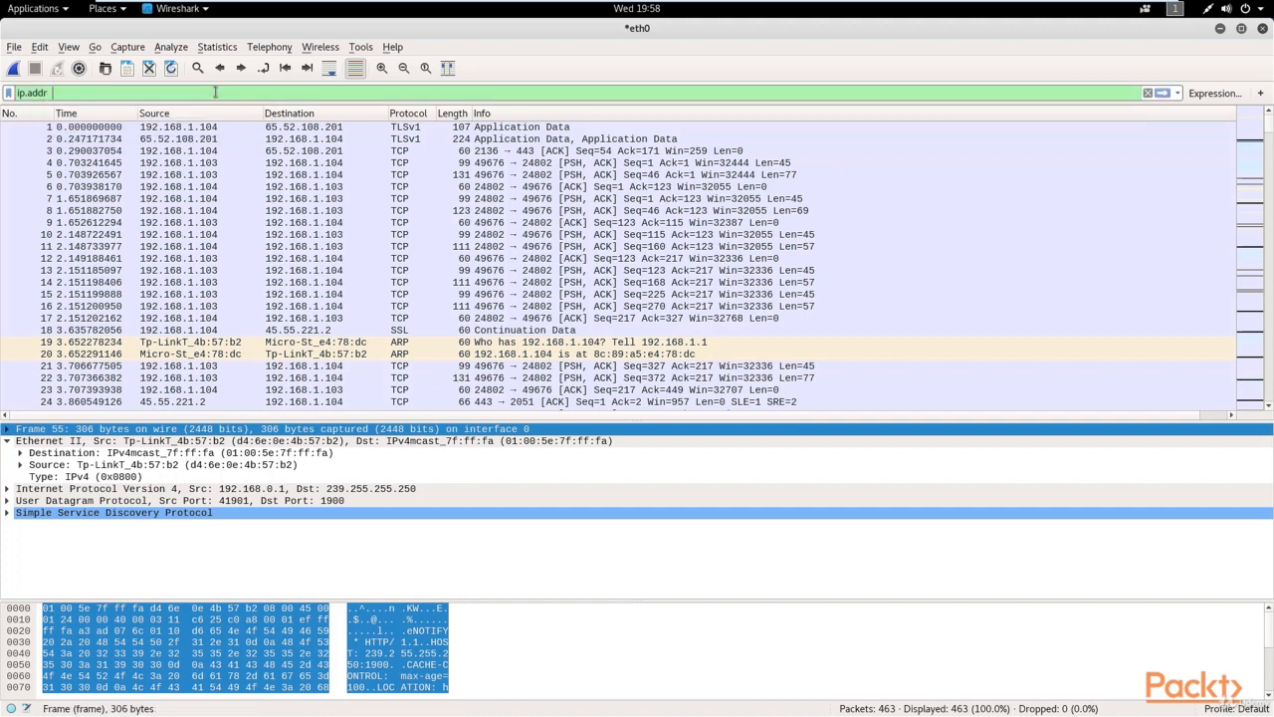
pyautogui.write(' ==')
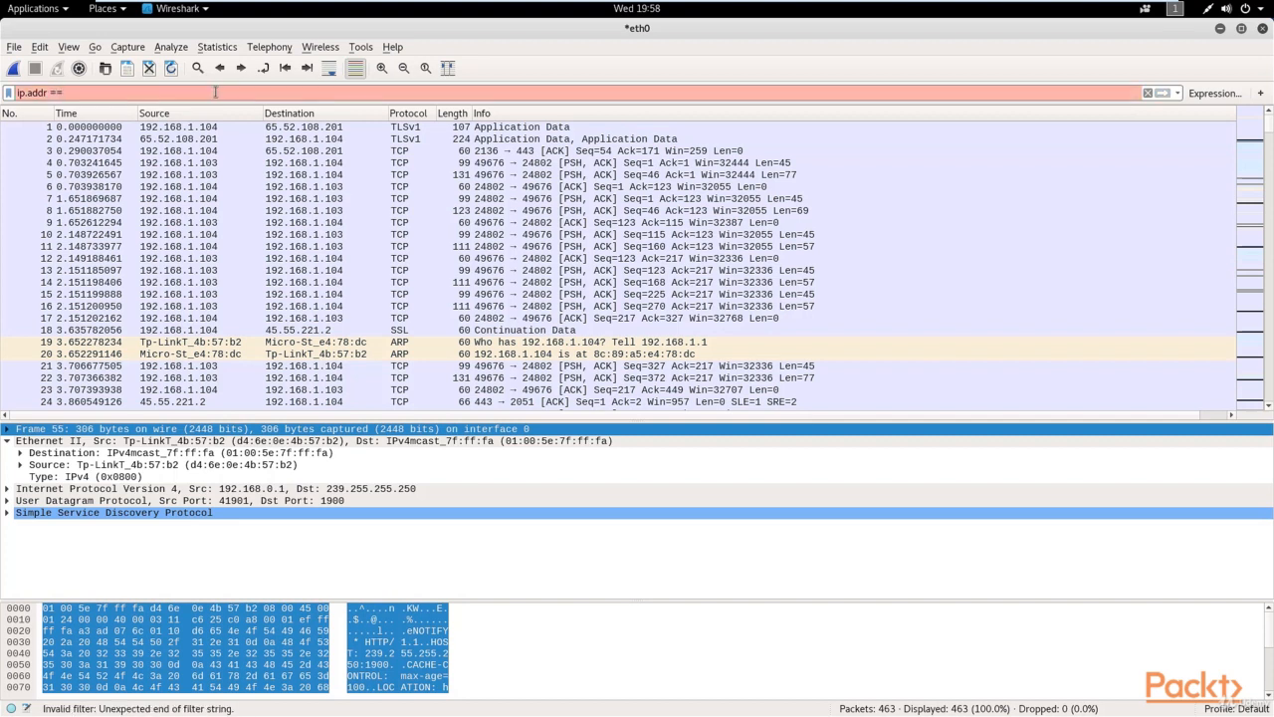
pyautogui.write(' 192.168')
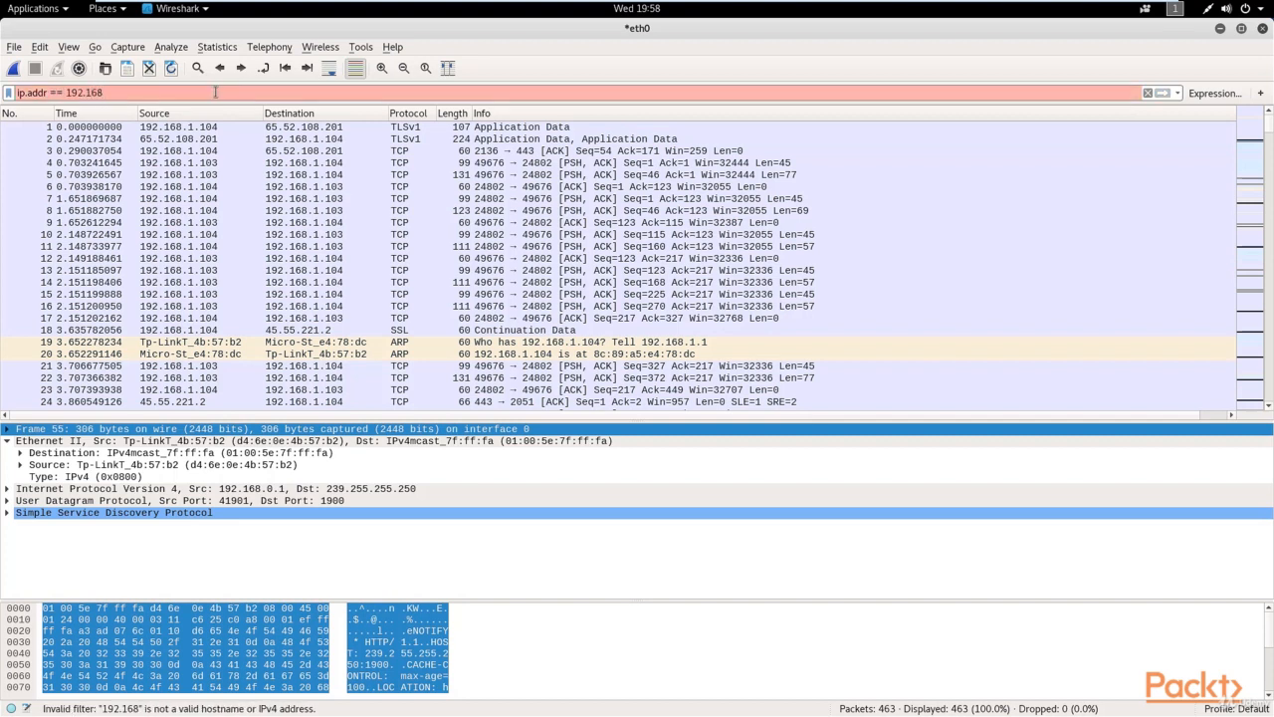
pyautogui.write('.1.104')
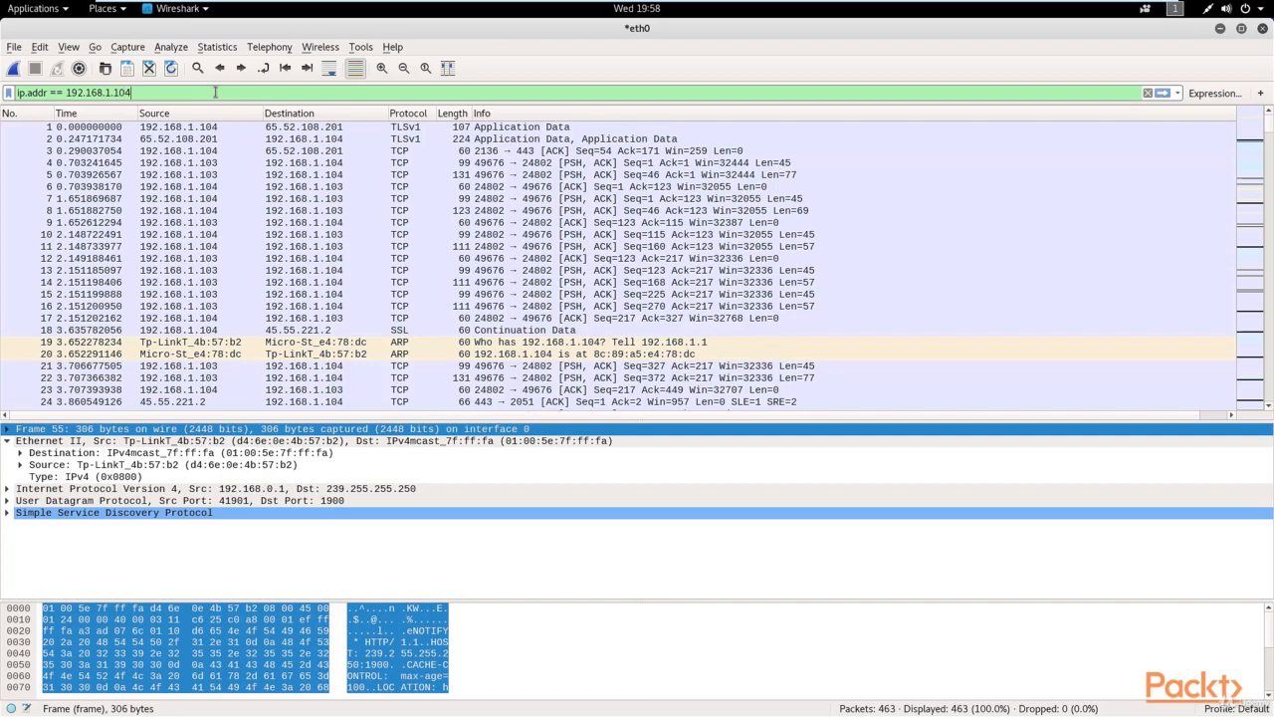
pyautogui.press('Return')
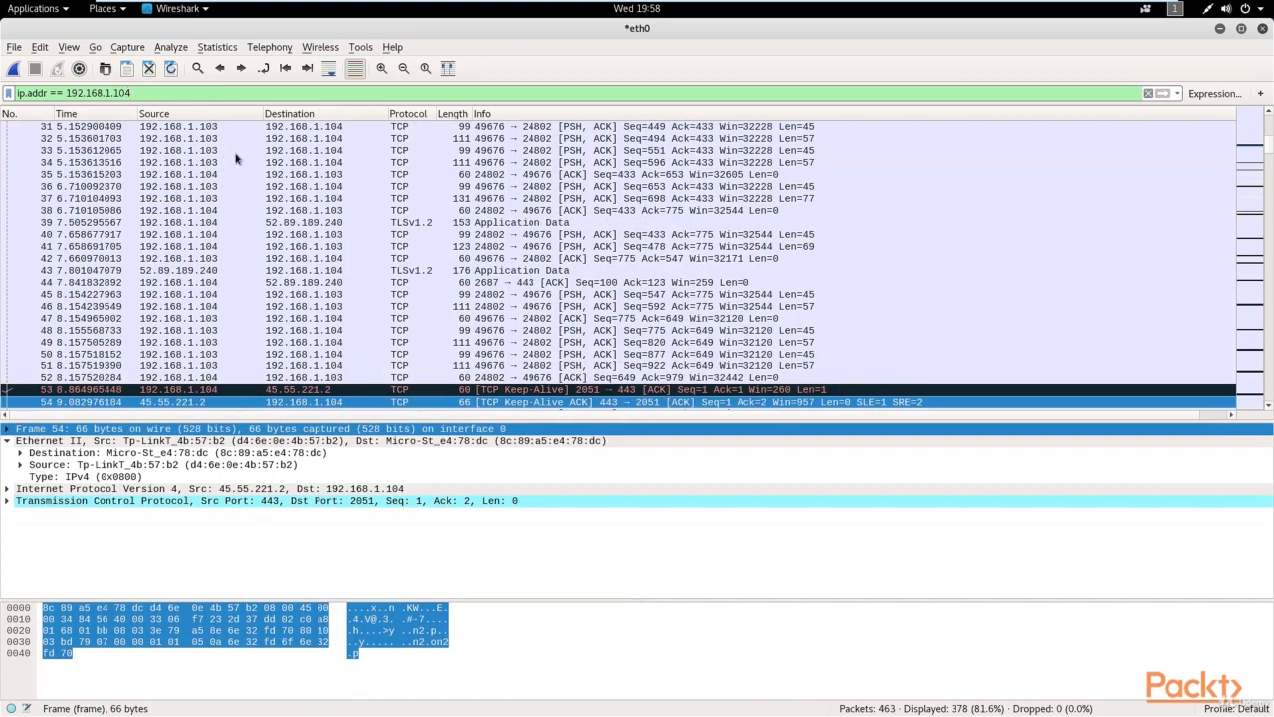
# Examine the source and destination addresses of the packets filtered by IP address, selecting packet 135
pyautogui.scroll(6, 161, 252)
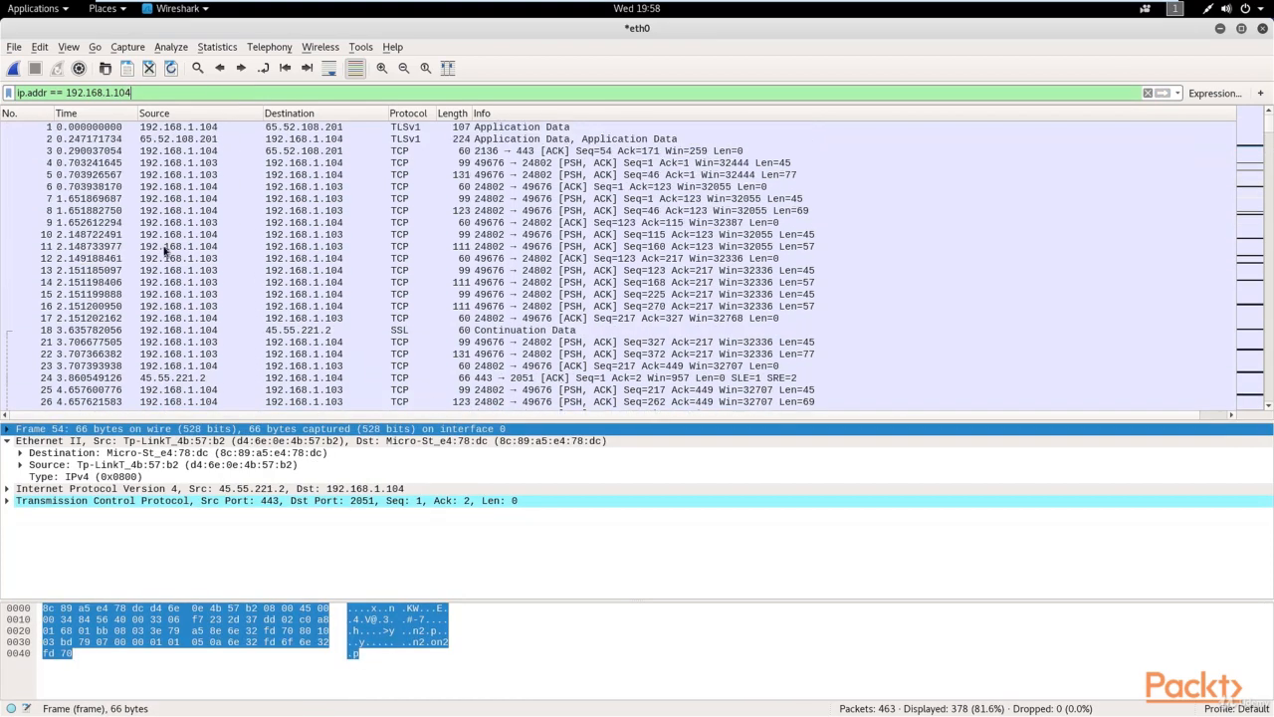
pyautogui.scroll(-5, 251, 223)
pyautogui.scroll(-20, 251, 224)
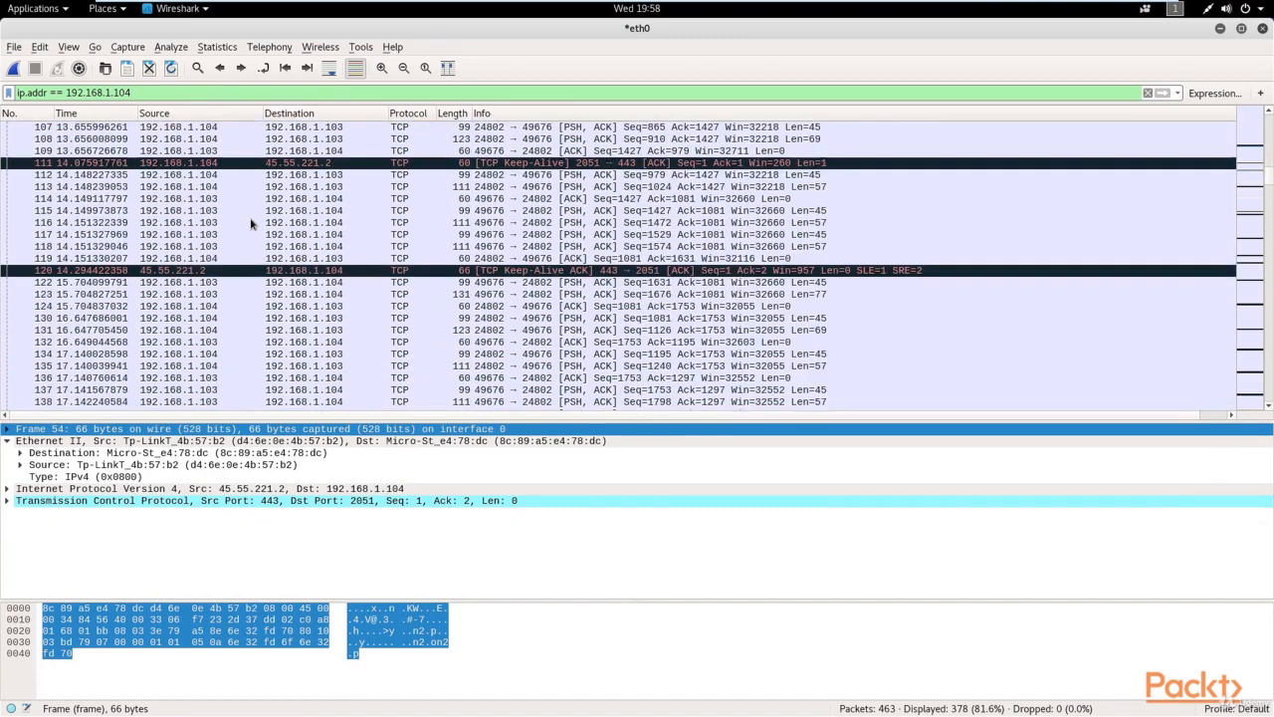
pyautogui.scroll(-6, 251, 224)
pyautogui.scroll(6, 251, 224)
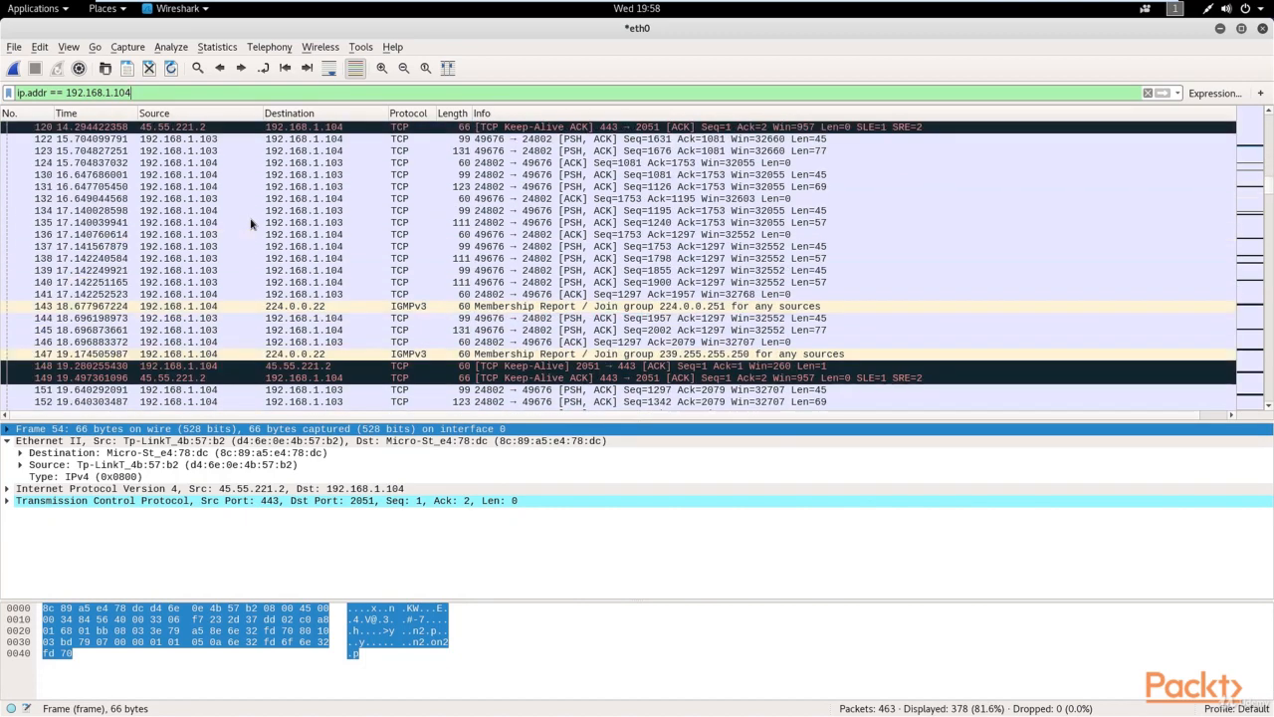
pyautogui.click(317, 330)
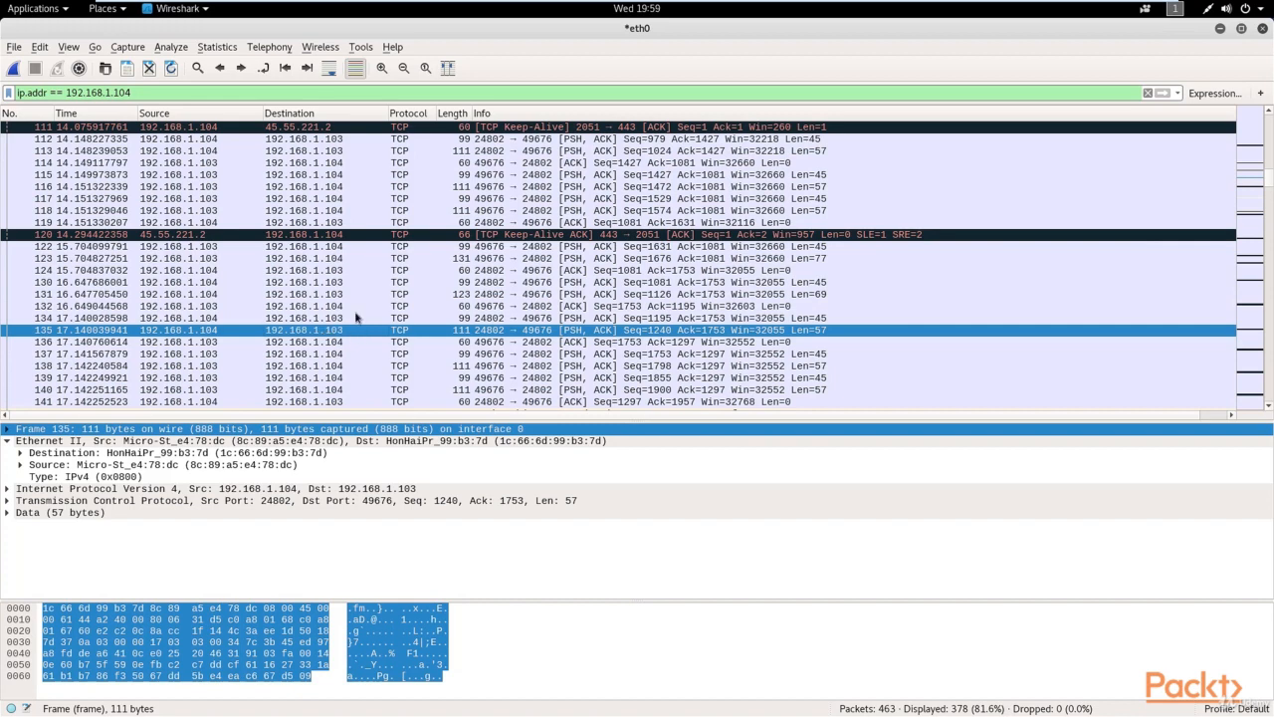
pyautogui.scroll(3, 357, 317)
pyautogui.scroll(1, 286, 239)
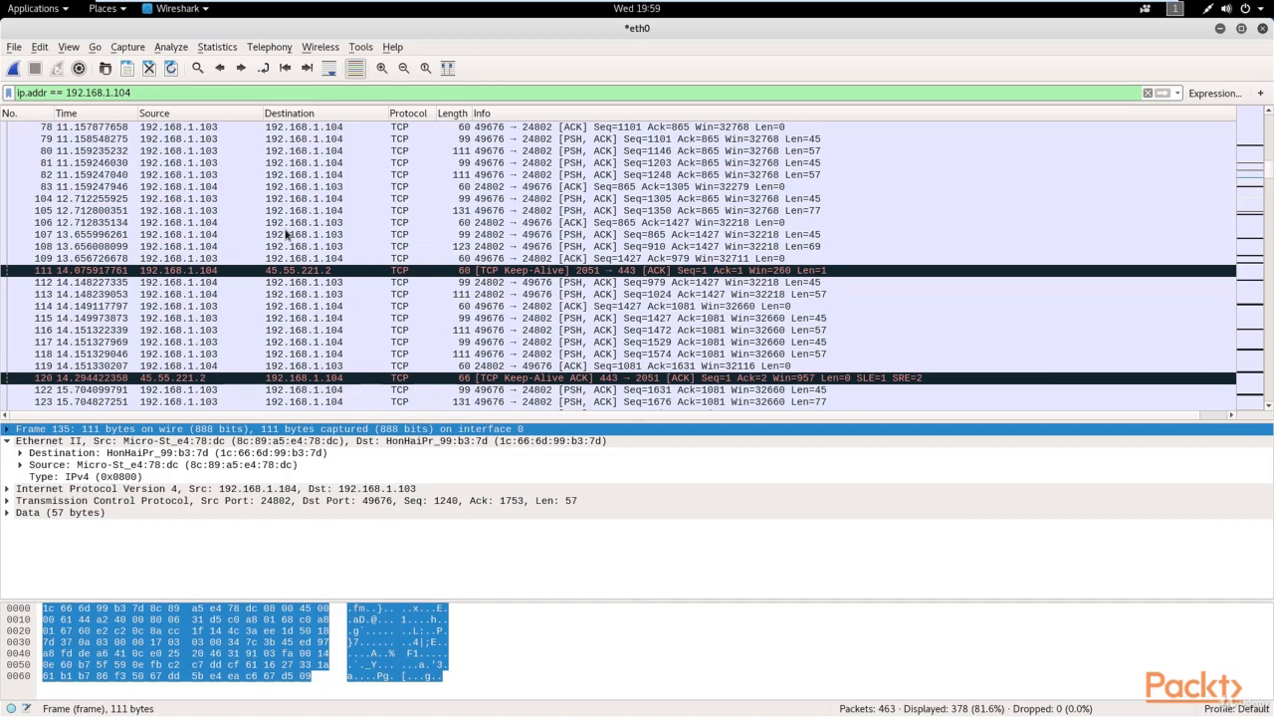
pyautogui.scroll(13, 285, 234)
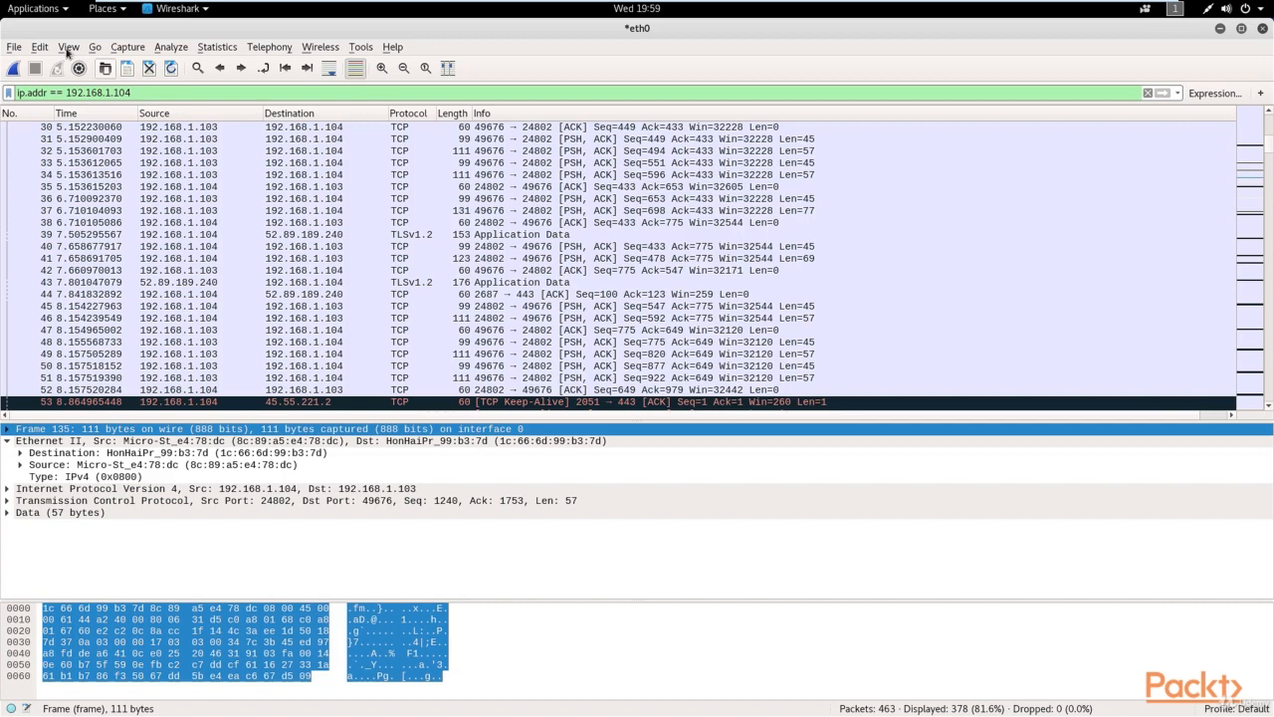
# Replace the address filter with the source filter ip.src == 192.168.1.104 and apply it
pyautogui.moveTo(157, 92); pyautogui.dragTo(8, 92)
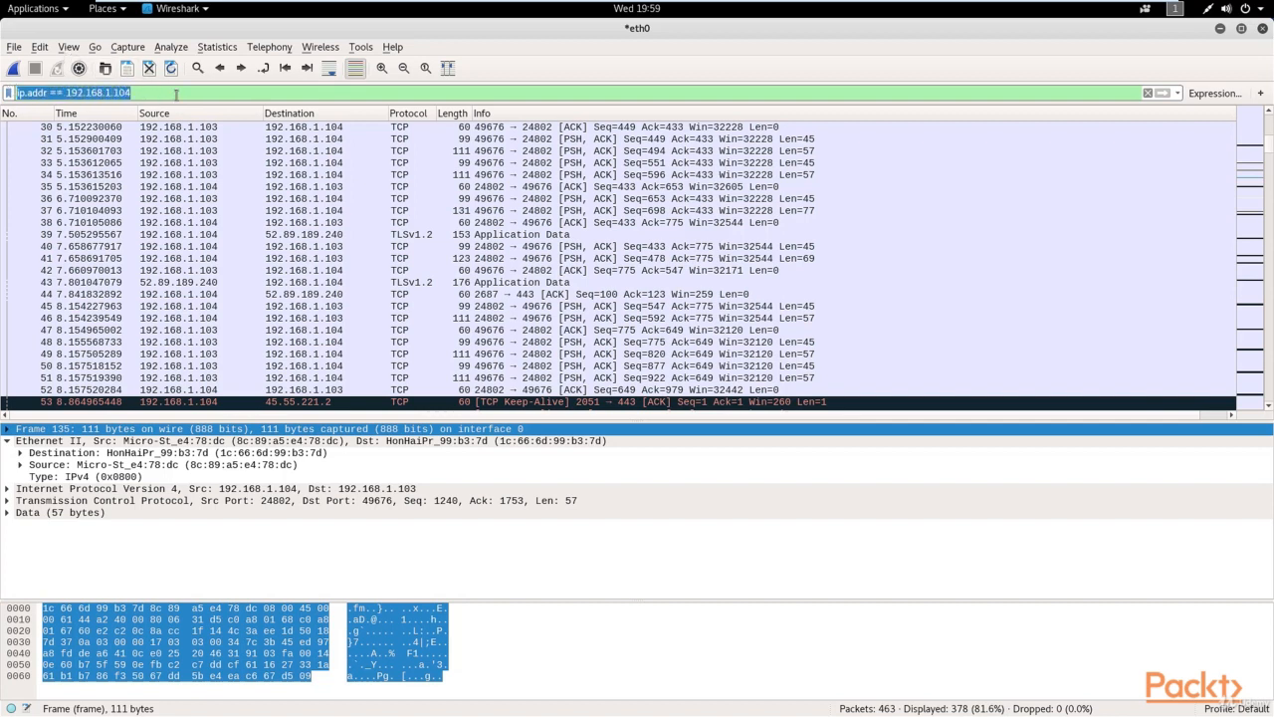
pyautogui.press('BackSpace')
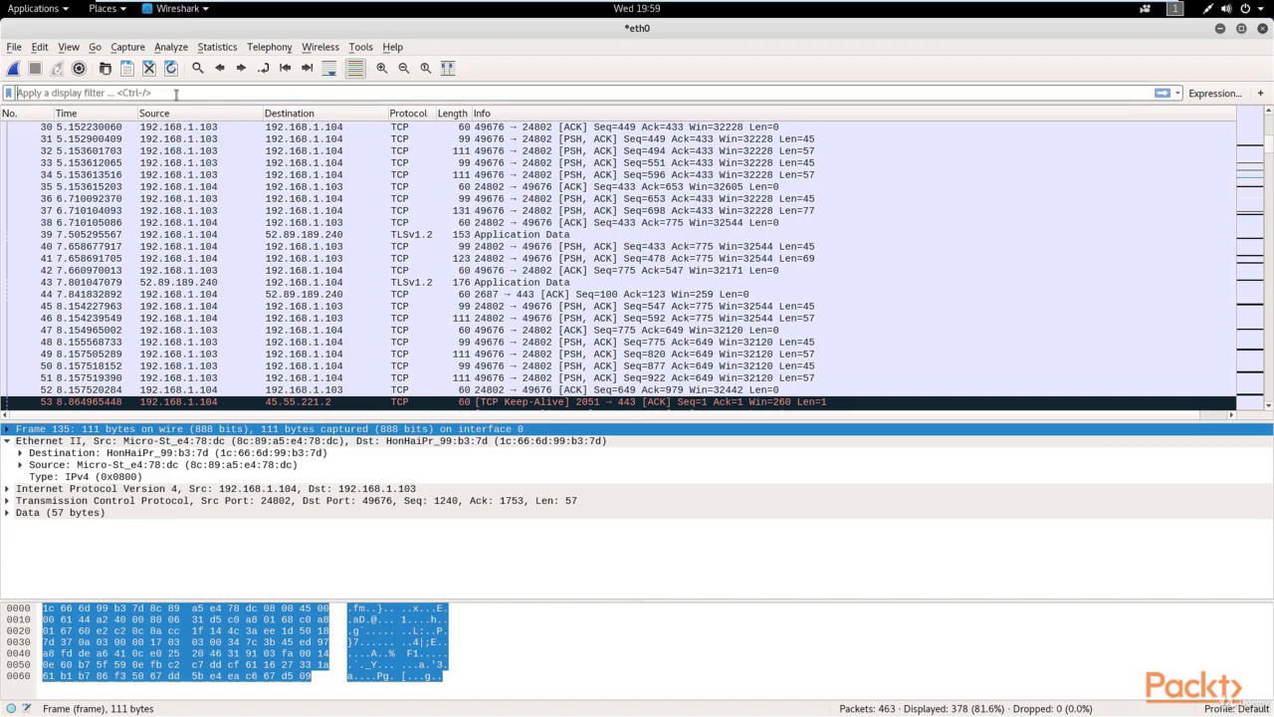
pyautogui.write('ip.src')
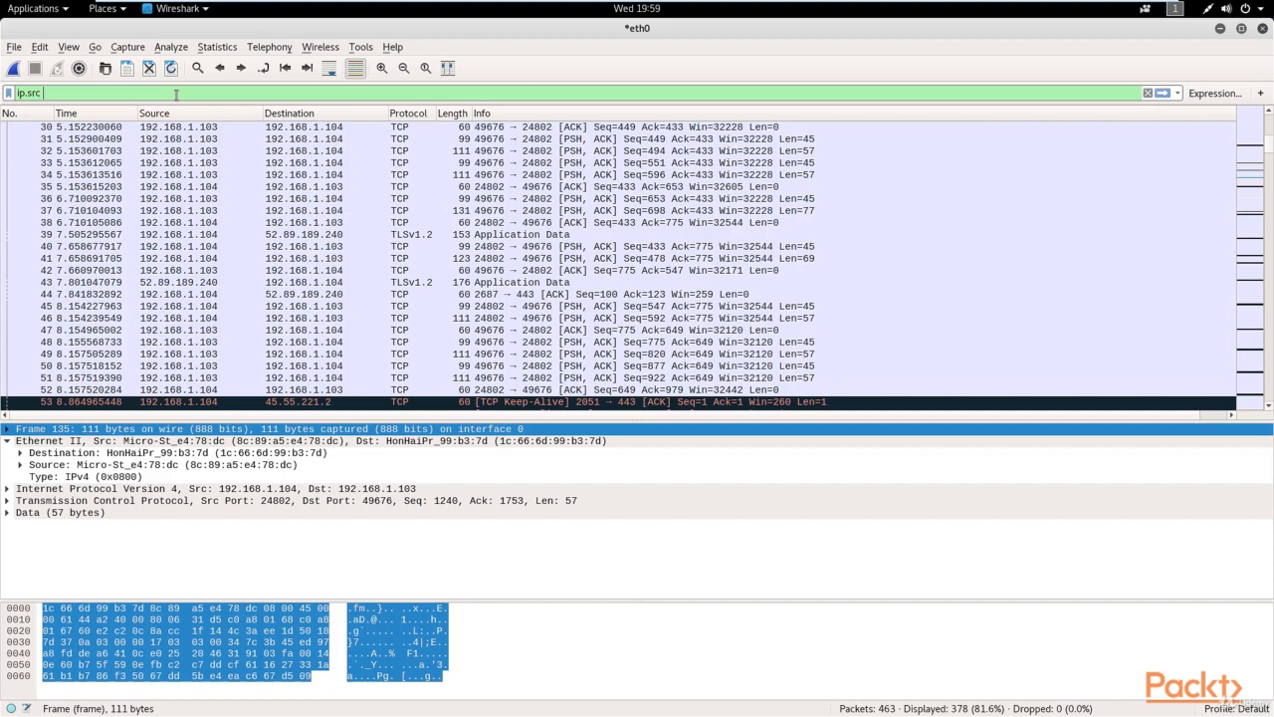
pyautogui.write('== 192.1.')
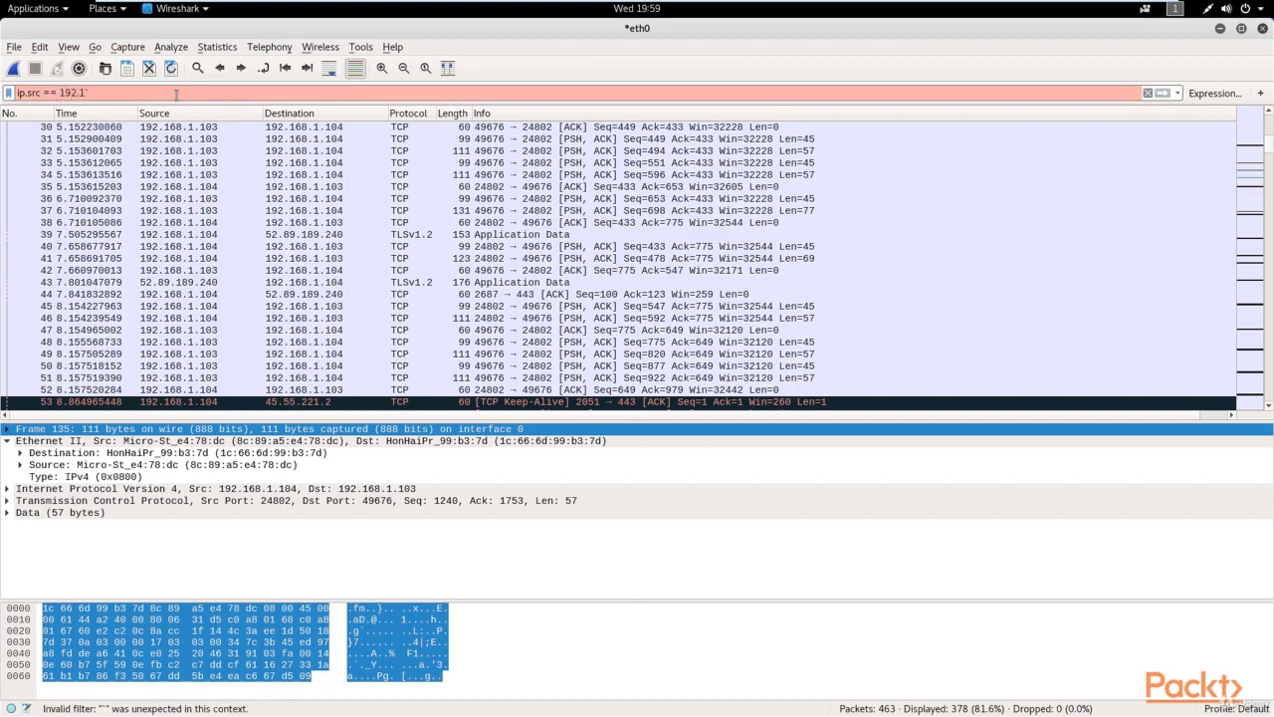
pyautogui.press('BackSpace')
pyautogui.write('68.1.1')
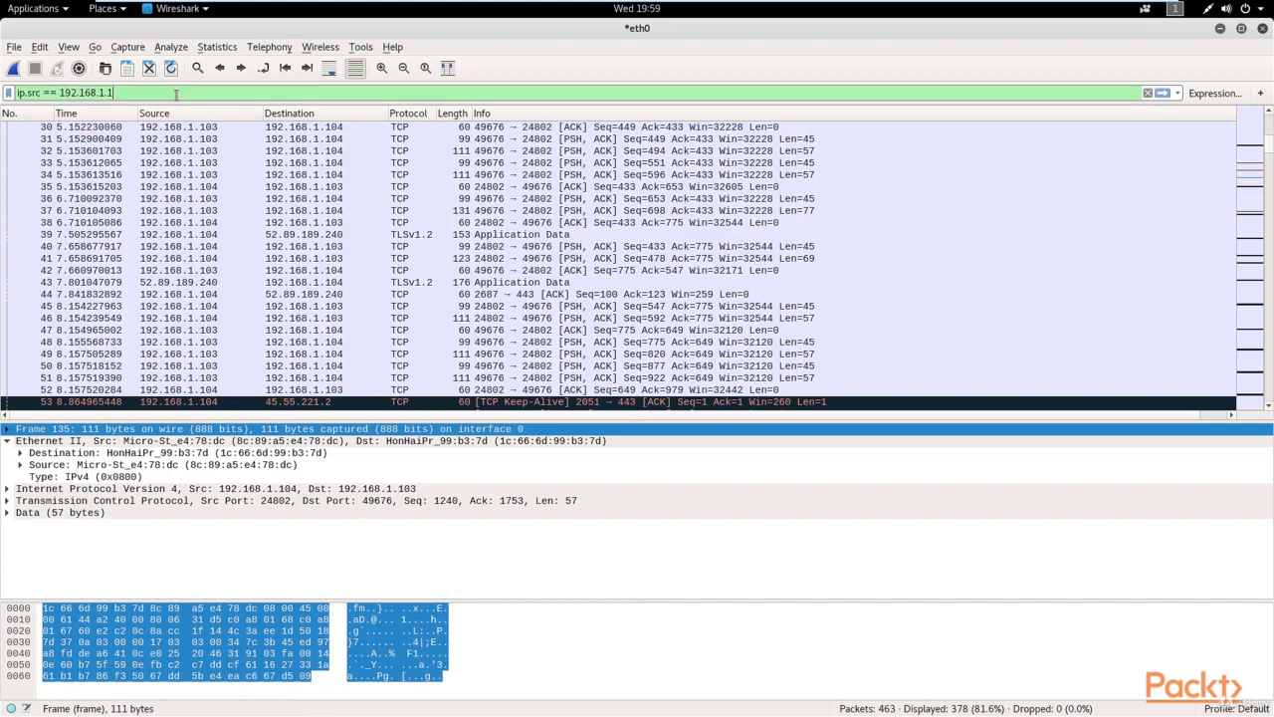
pyautogui.write('04')
pyautogui.press('Return')
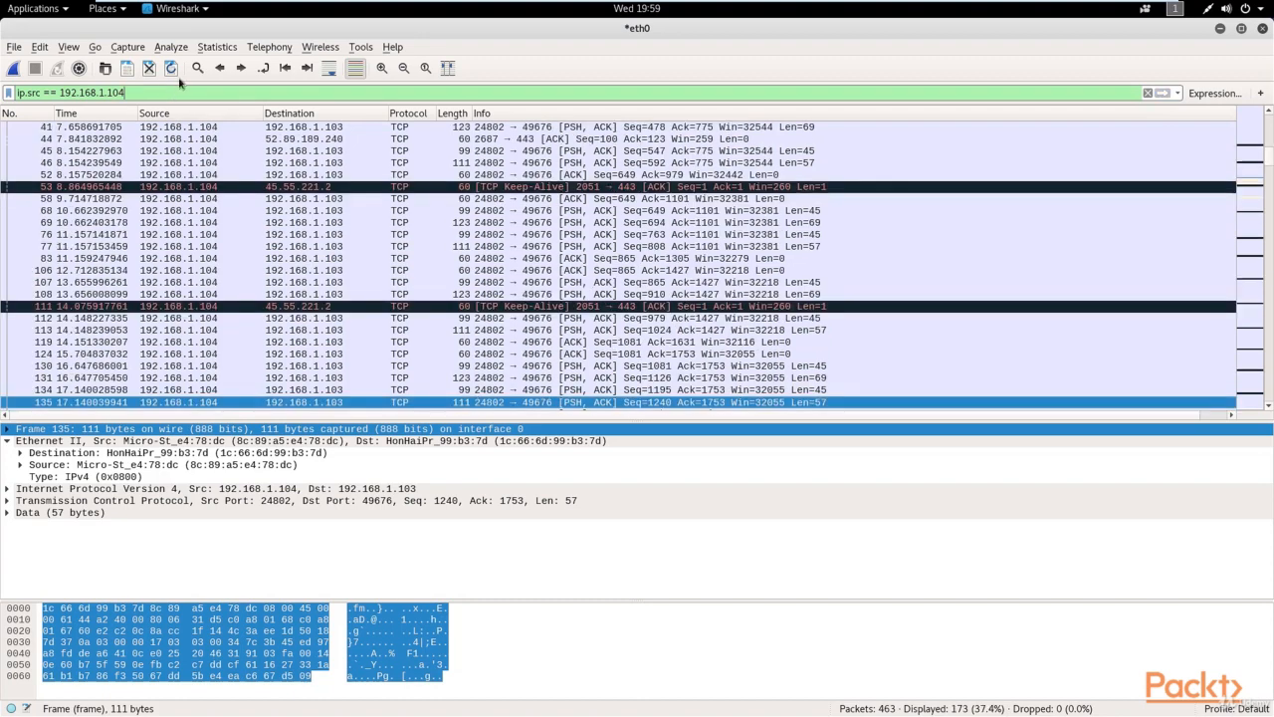
# Examine the destinations of the packets filtered by source address, selecting packets 1 and 8
pyautogui.scroll(5, 223, 199)
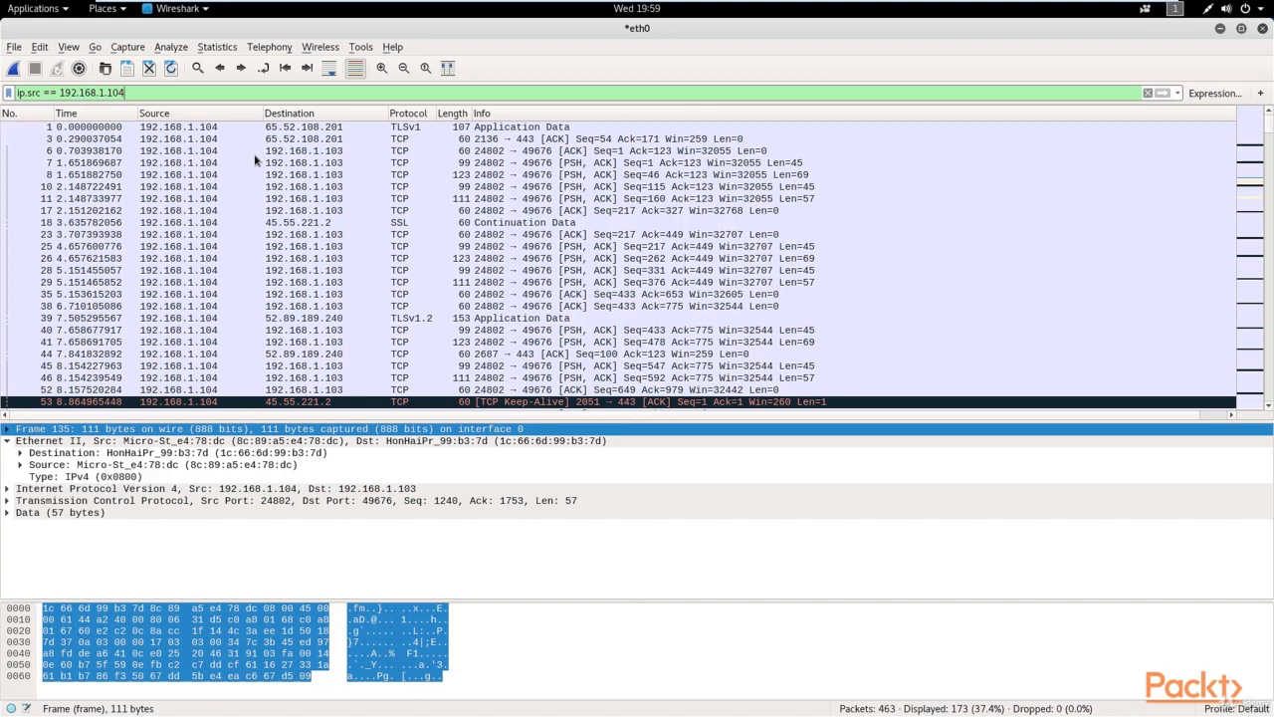
pyautogui.click(318, 127)
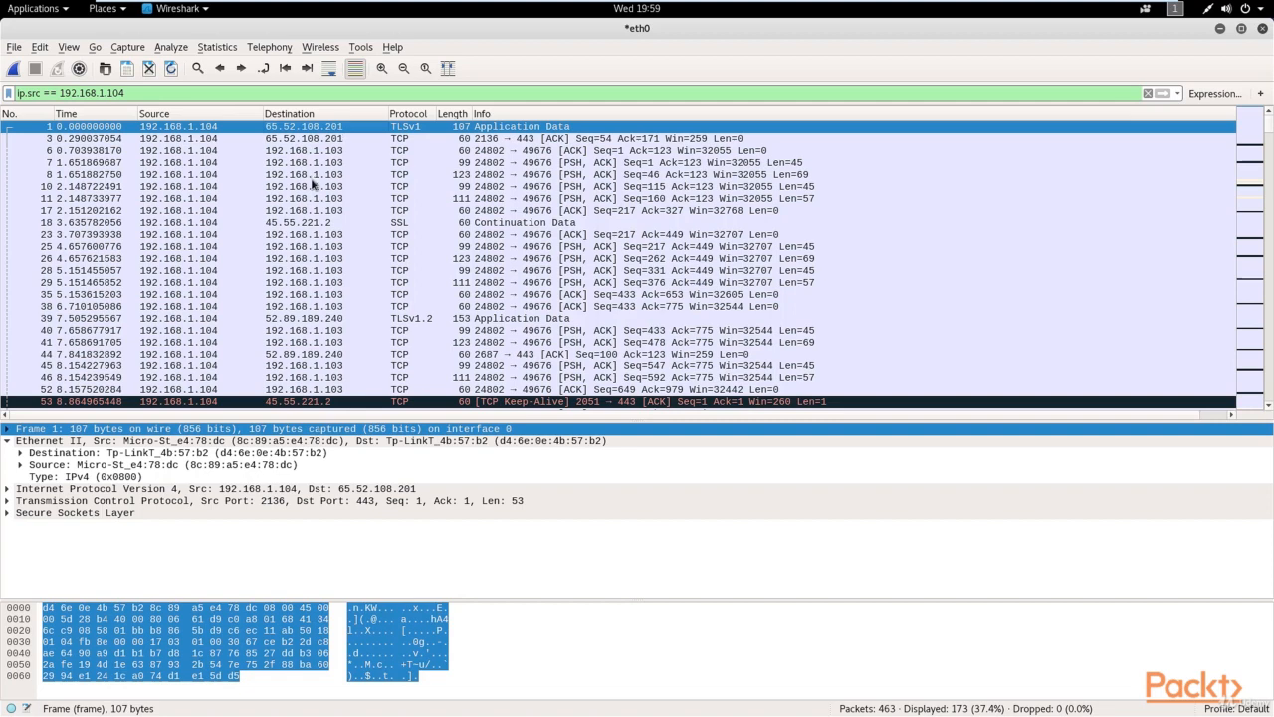
pyautogui.click(317, 176)
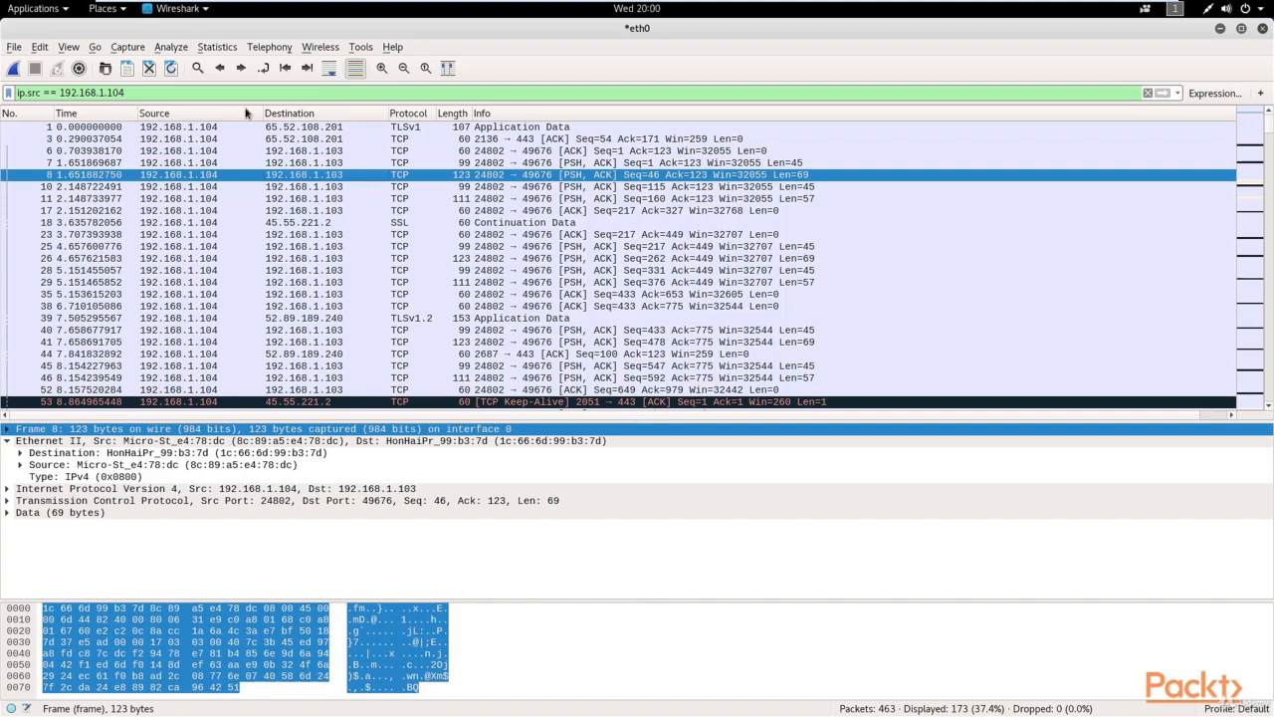
# Replace the source filter with the destination filter ip.dst == 192.168.1.104 and apply it
pyautogui.tripleClick(149, 91)
pyautogui.press('BackSpace')
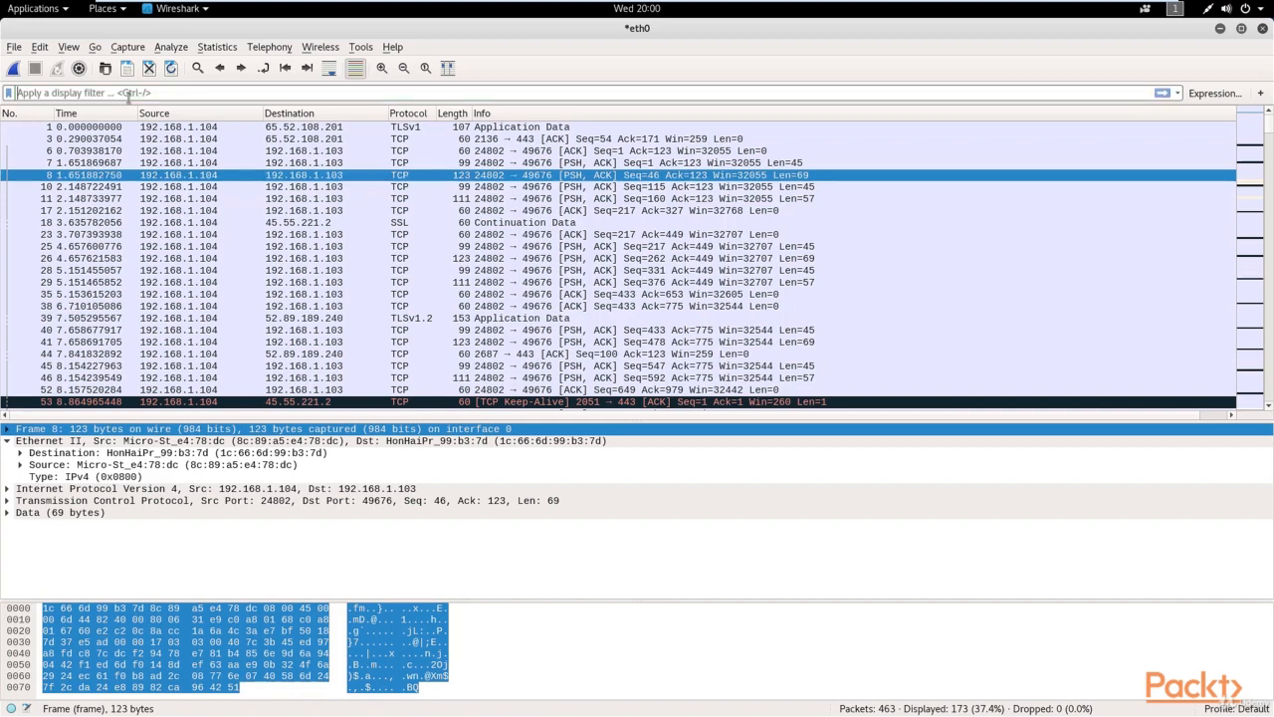
pyautogui.write('ip')
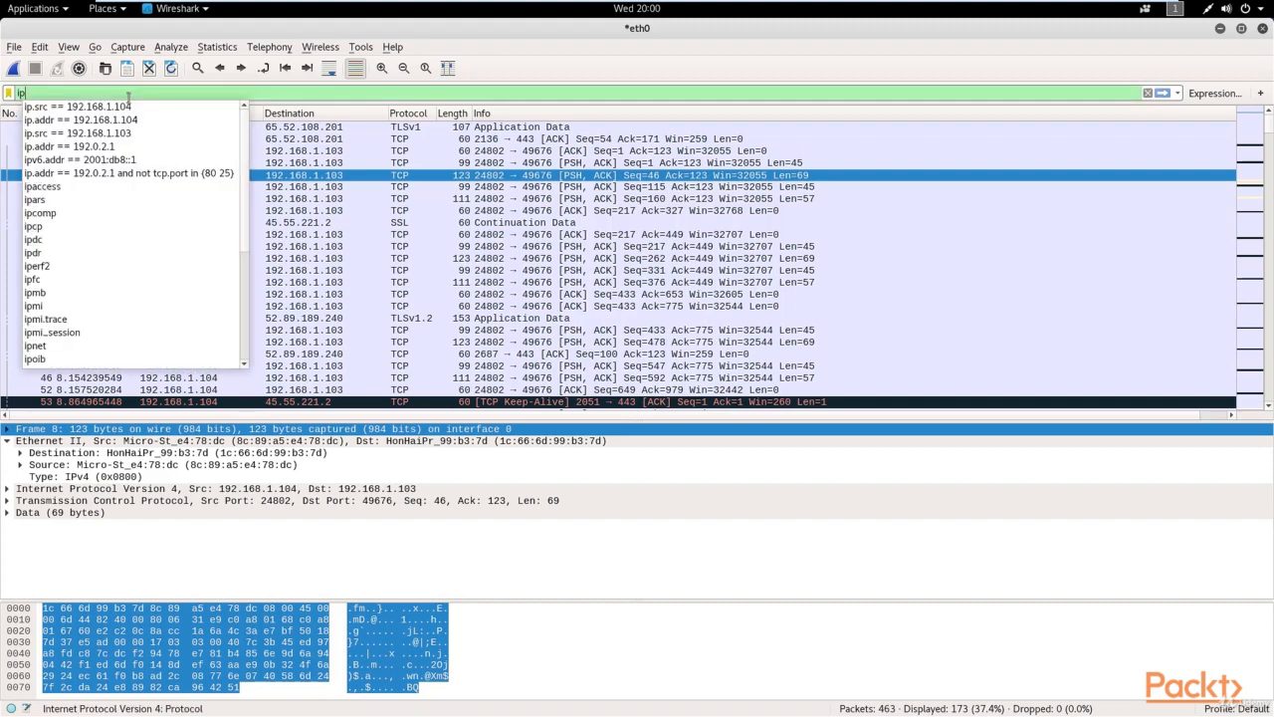
pyautogui.write('.dst ')
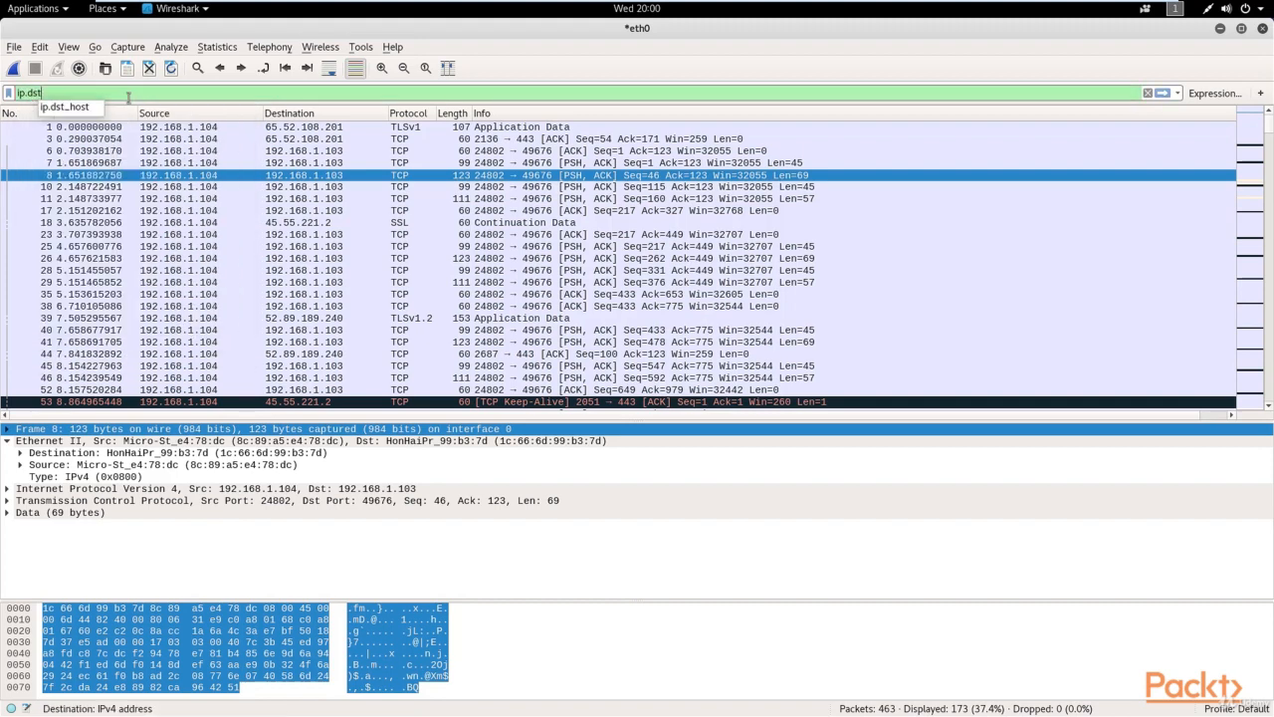
pyautogui.write('== ')
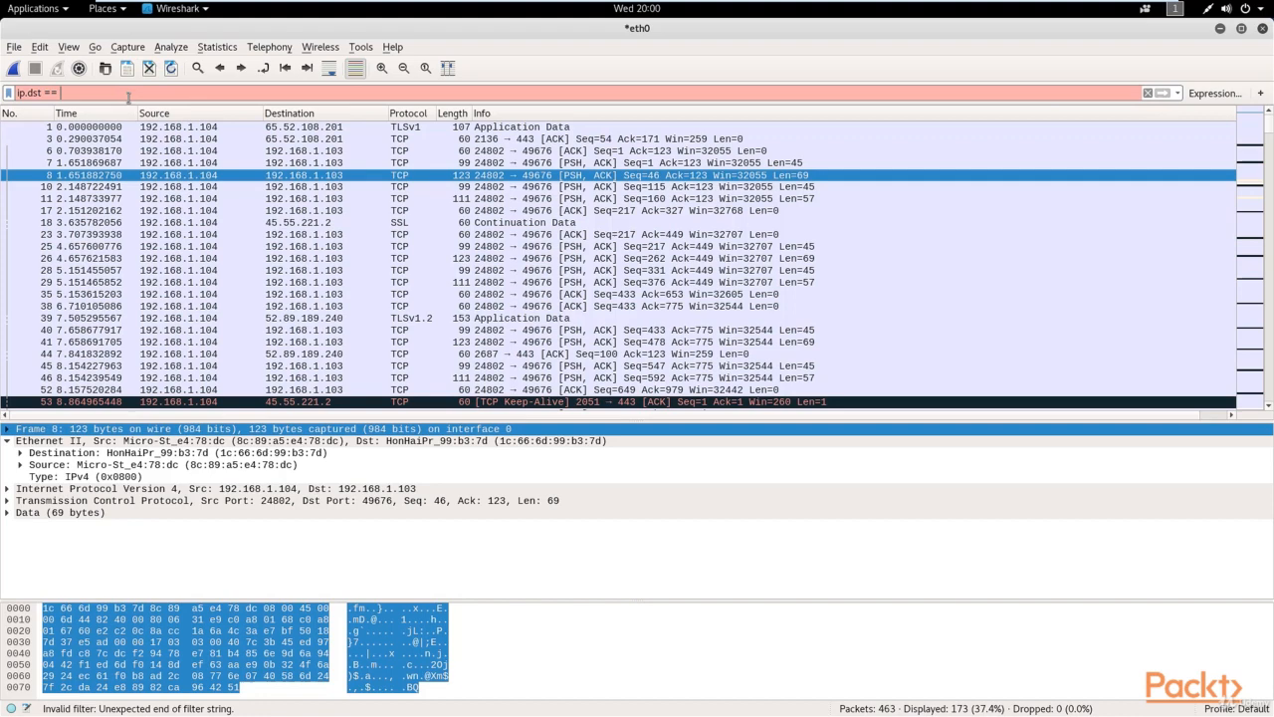
pyautogui.write('192.168.')
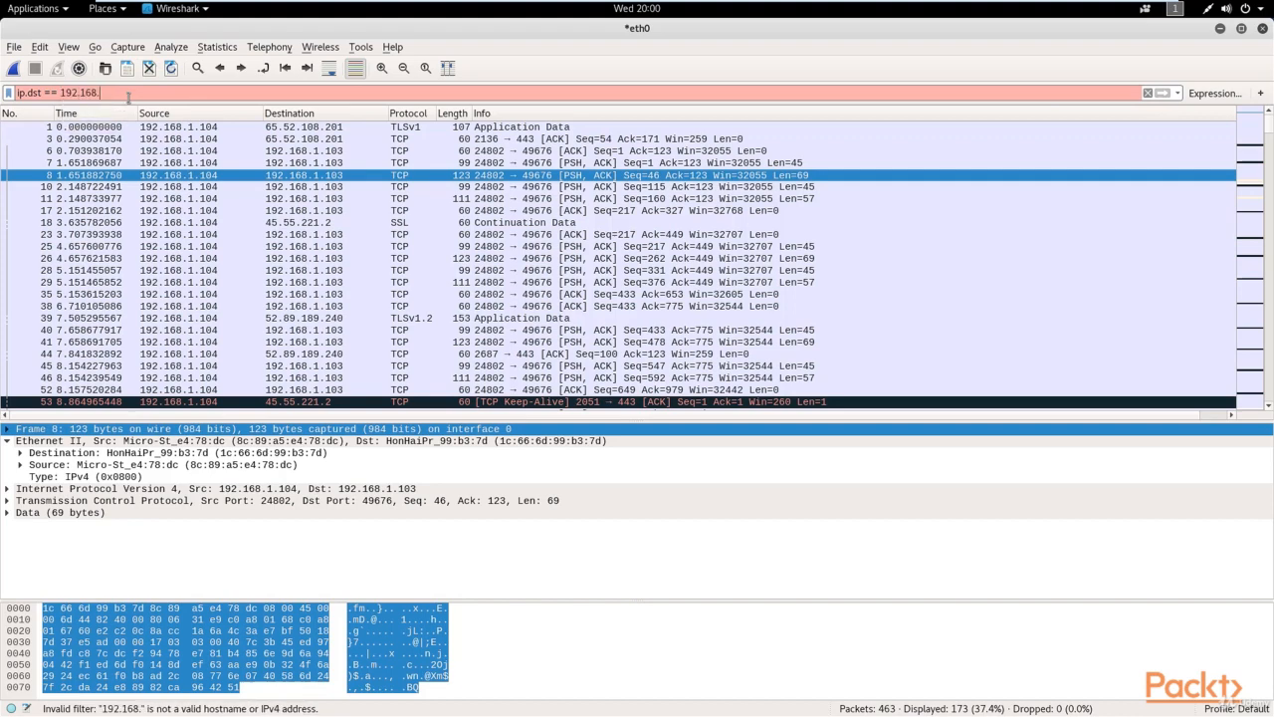
pyautogui.write('1.104')
pyautogui.press('Return')
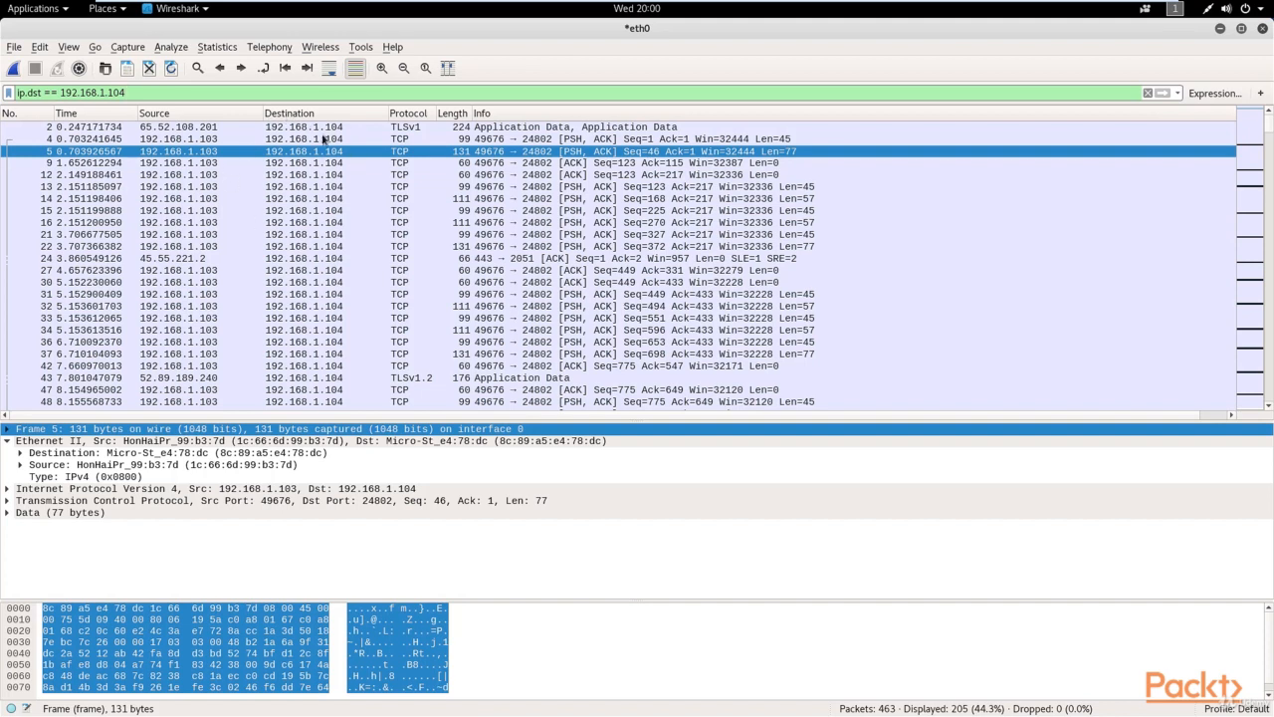
# Examine the source addresses of the packets filtered by destination, selecting packet 24 from 45.55.221.2
pyautogui.scroll(-1, 340, 191)
pyautogui.scroll(1, 340, 192)
pyautogui.click(194, 260)
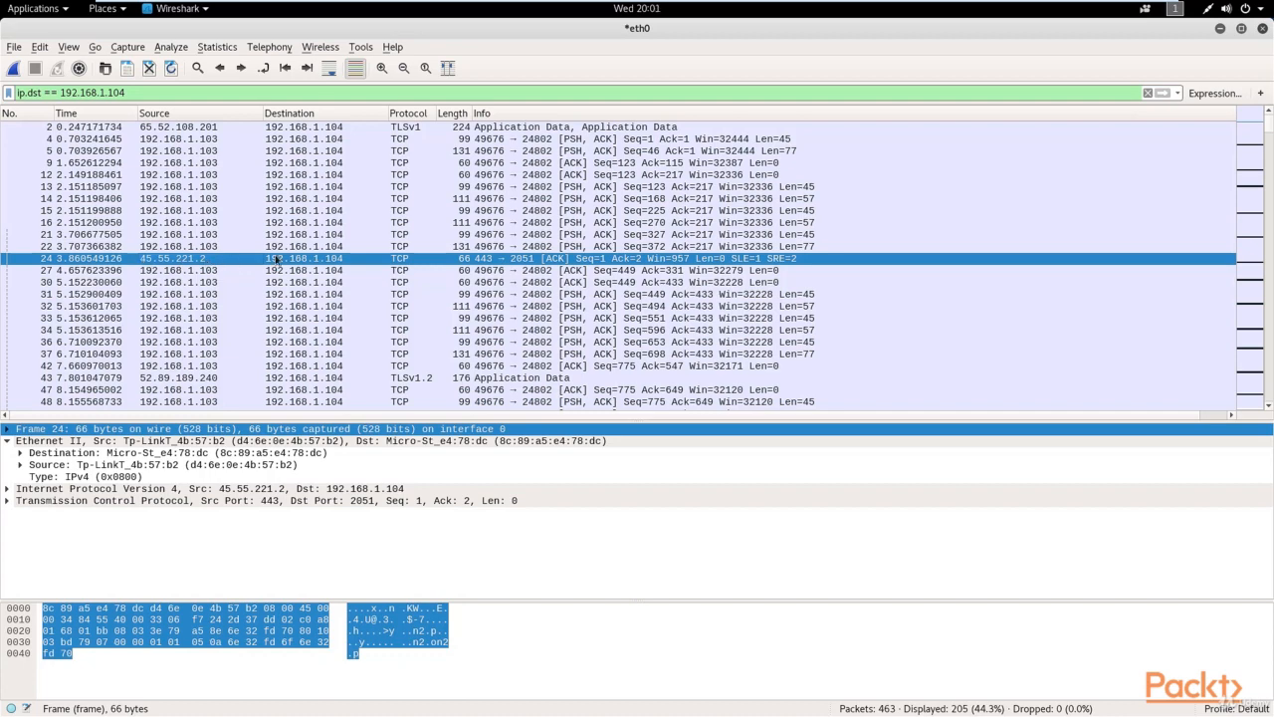
pyautogui.scroll(-5, 431, 230)
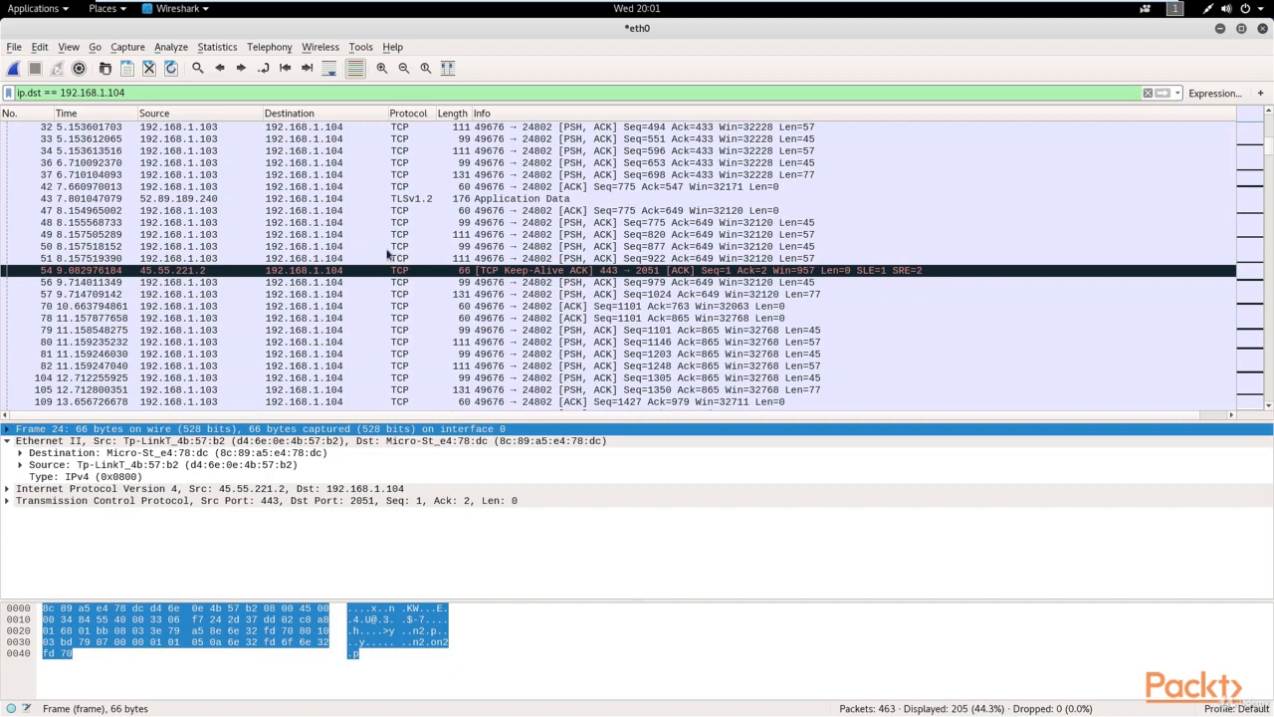
pyautogui.scroll(4, 370, 240)
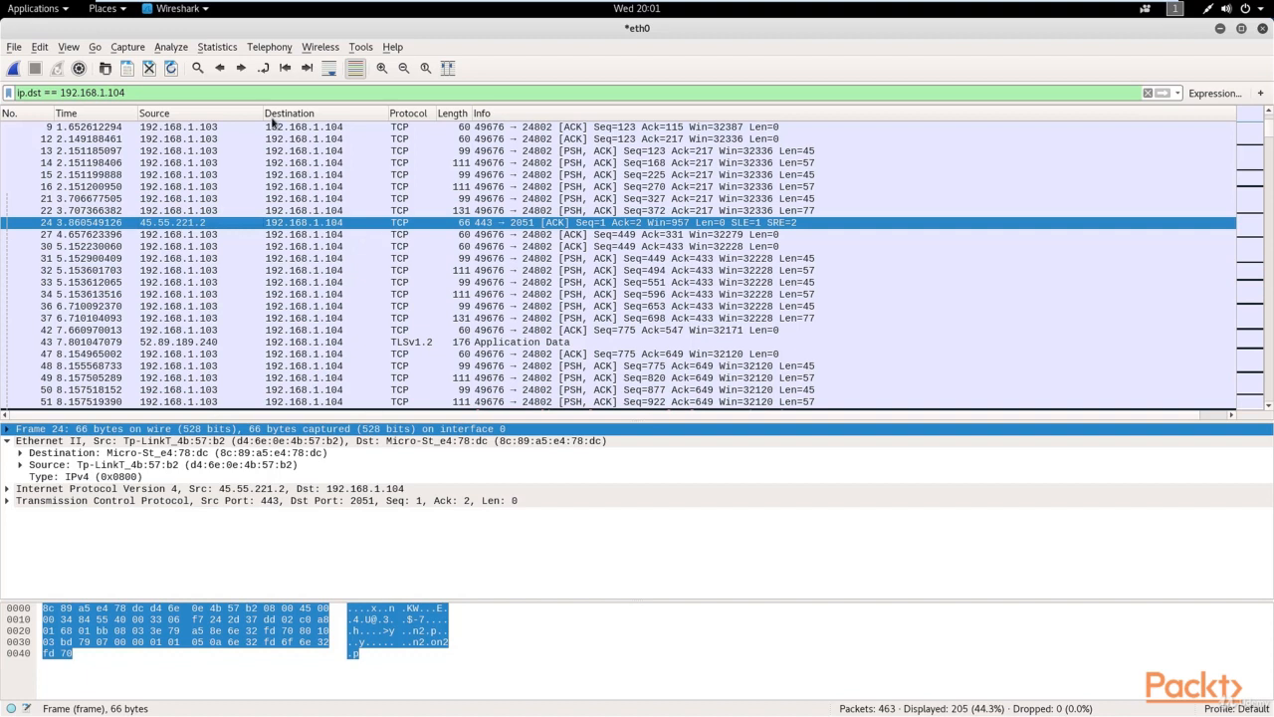
# Start a new capture, choose to save the existing packets first, and set the save location to /root/Desktop
pyautogui.click(14, 70)
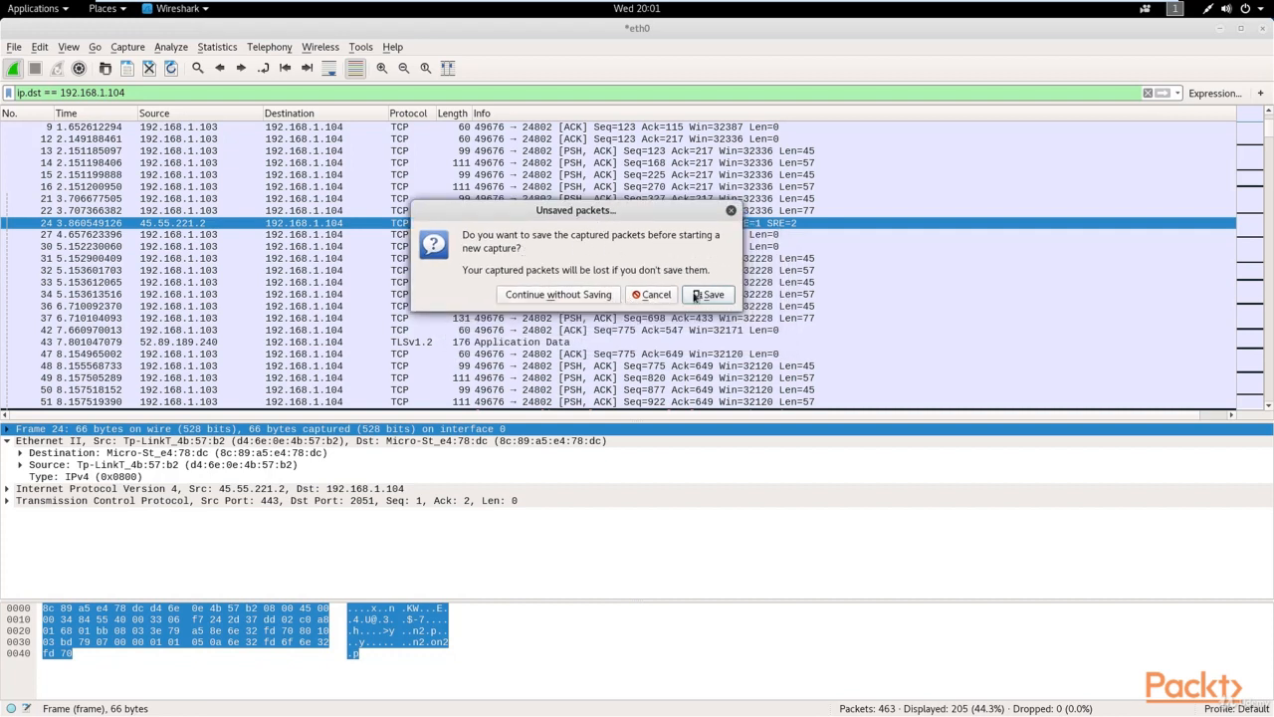
pyautogui.click(695, 295)
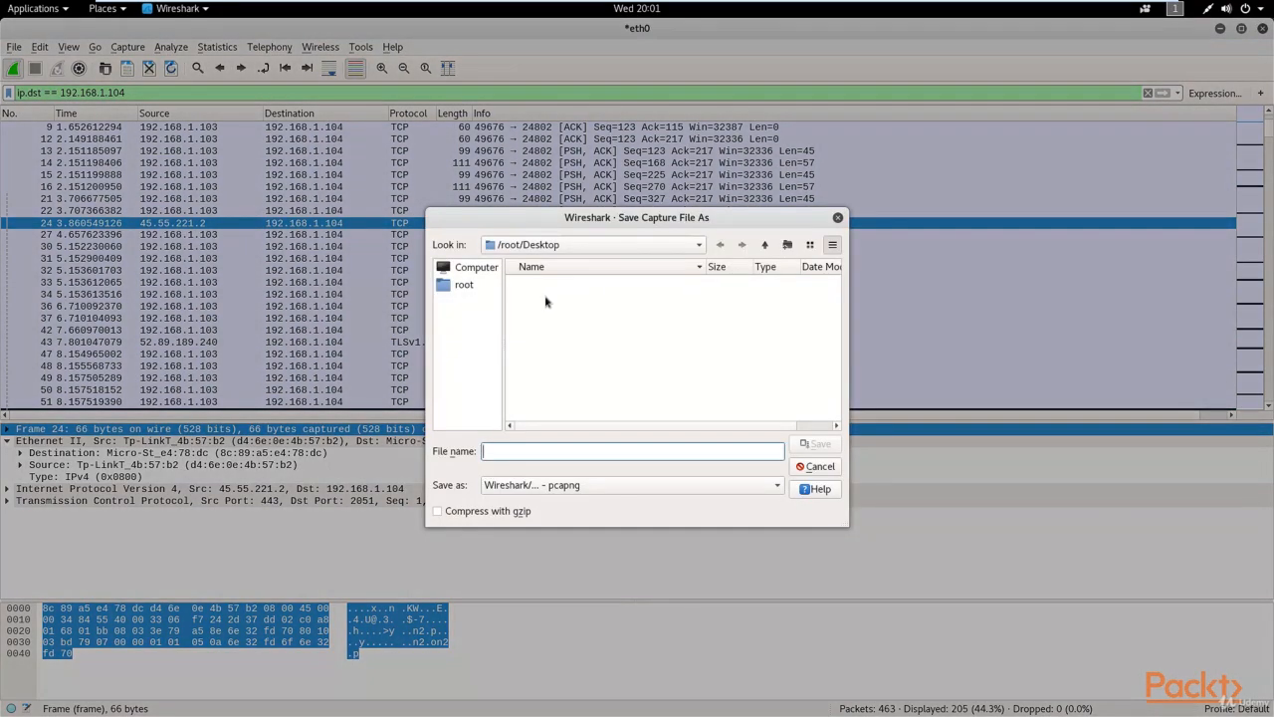
pyautogui.moveTo(654, 186); pyautogui.dragTo(651, 159)
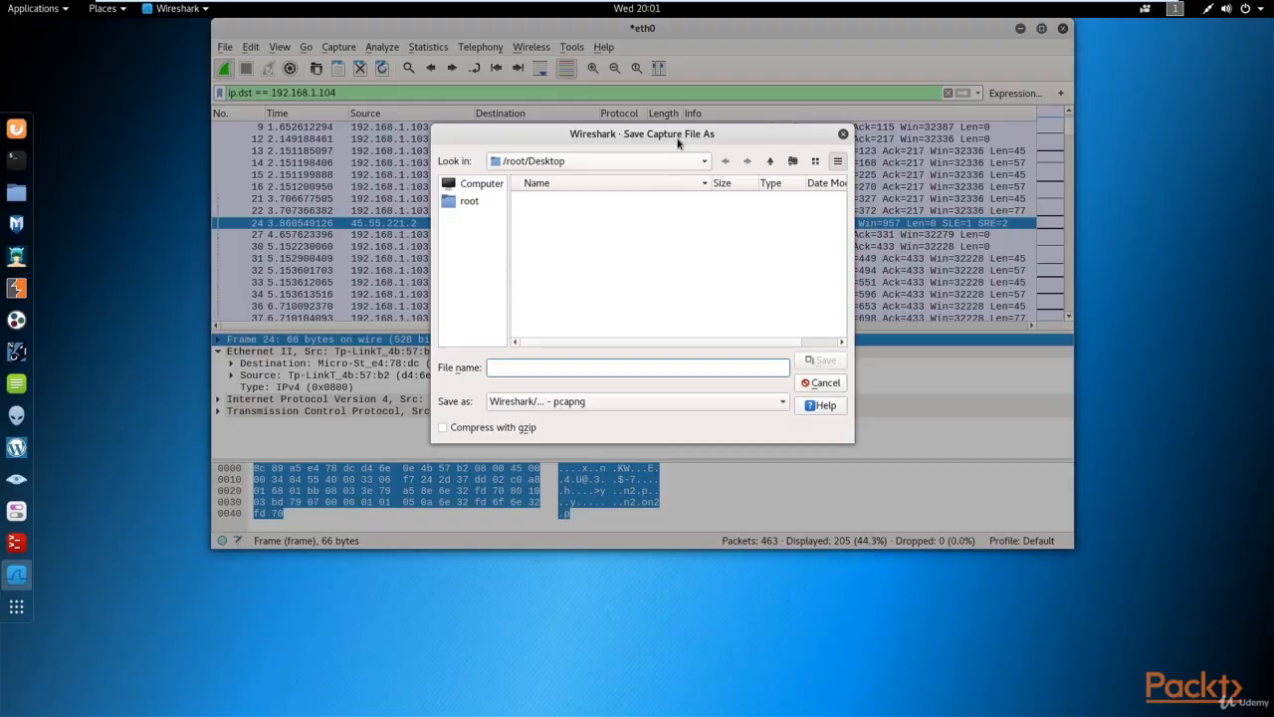
pyautogui.click(482, 203)
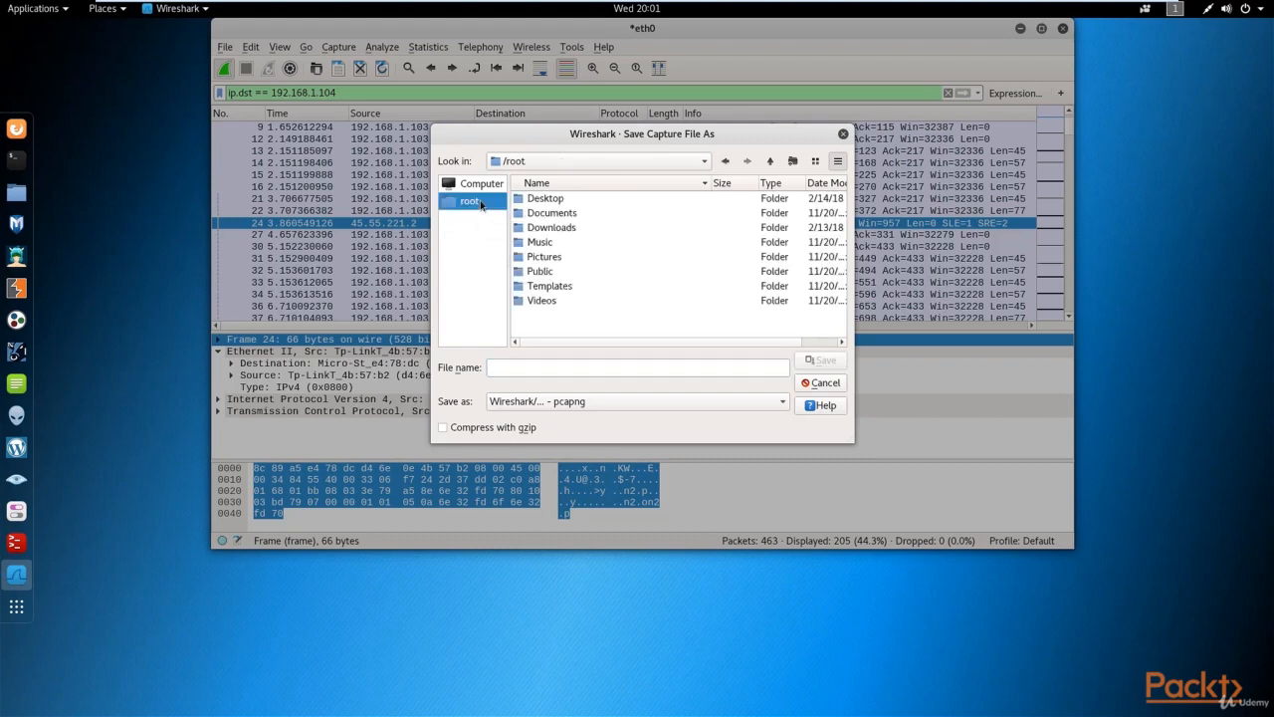
pyautogui.doubleClick(551, 203)
# Save the capture file as results in the Wireshark/tcpdump/... - pcap format
pyautogui.click(537, 367)
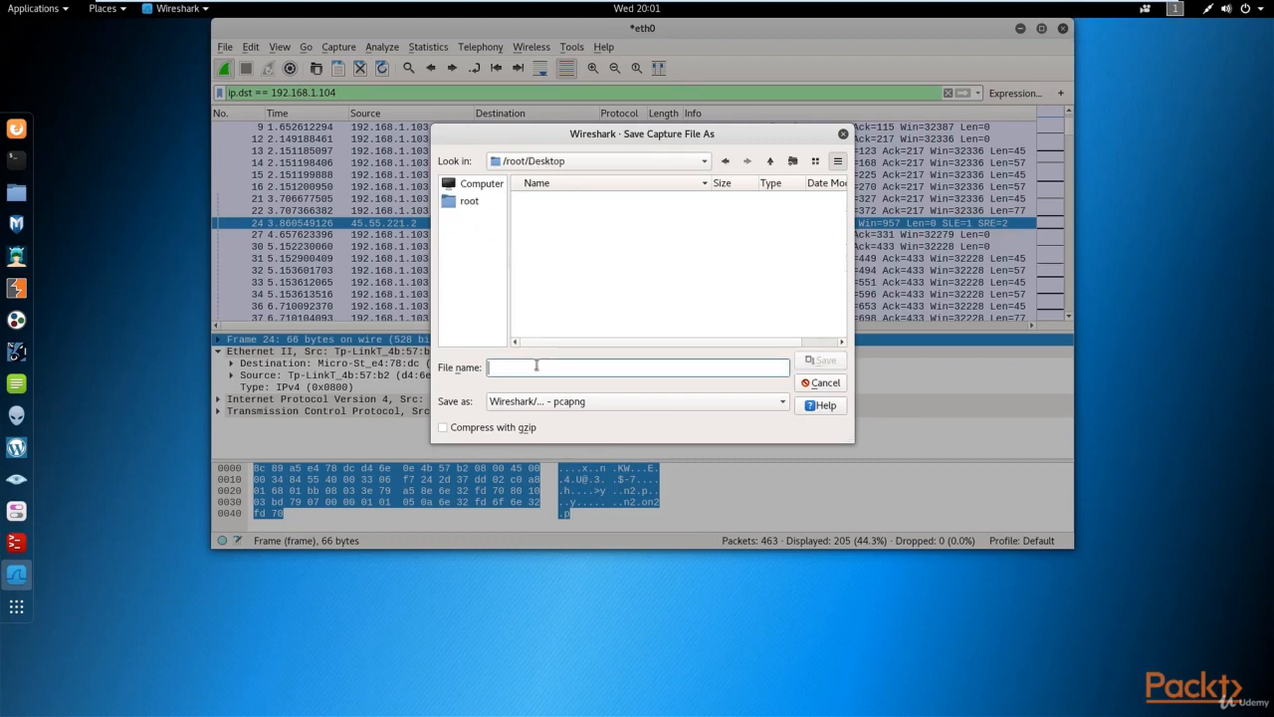
pyautogui.write('results')
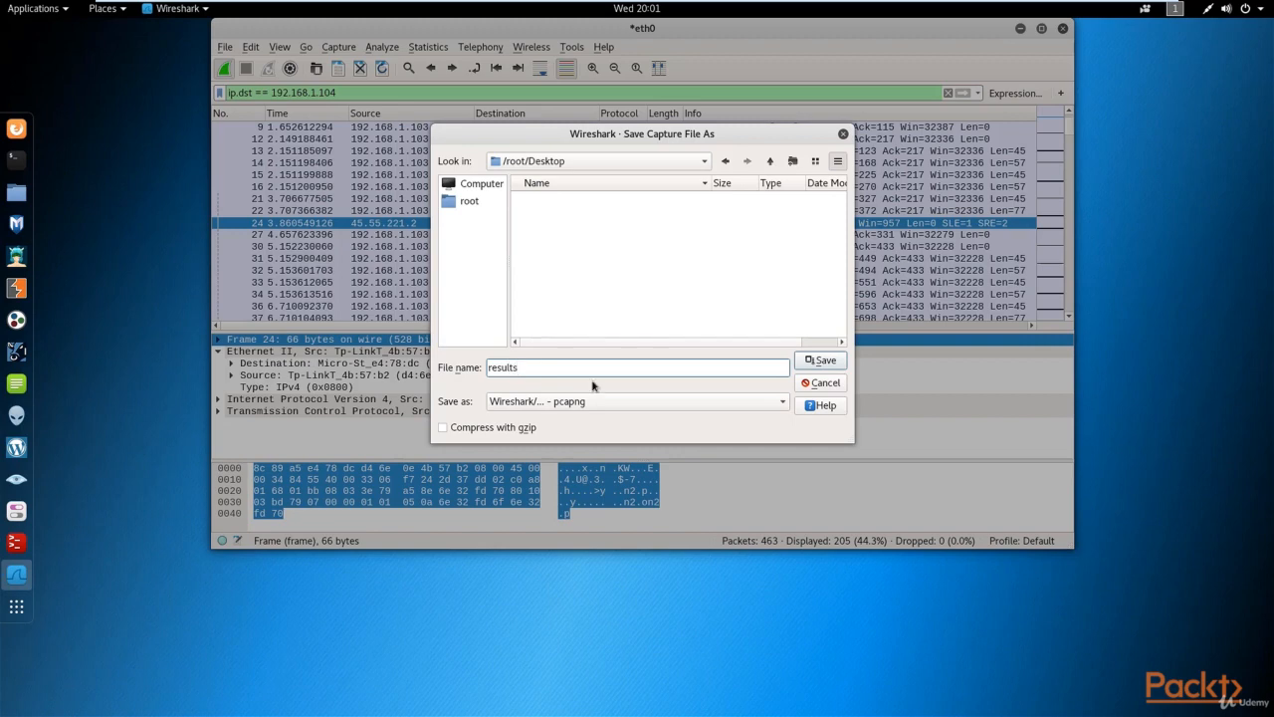
pyautogui.click(571, 400)
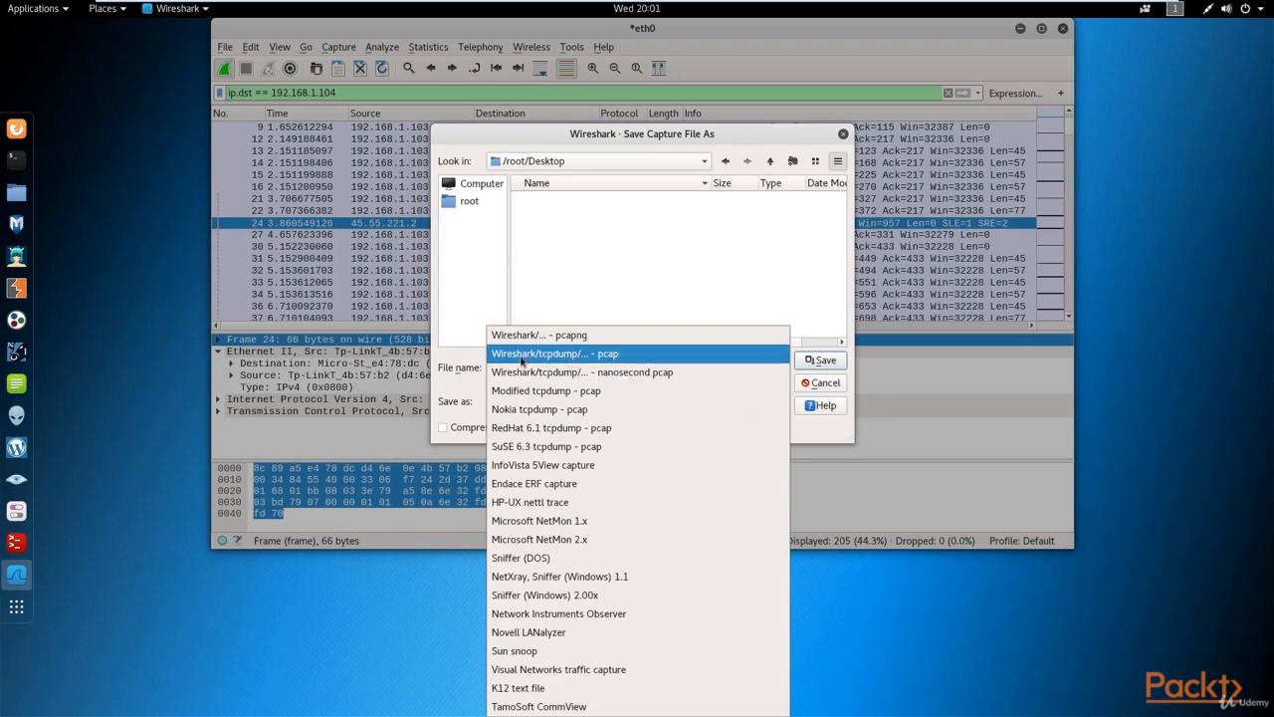
pyautogui.click(651, 360)
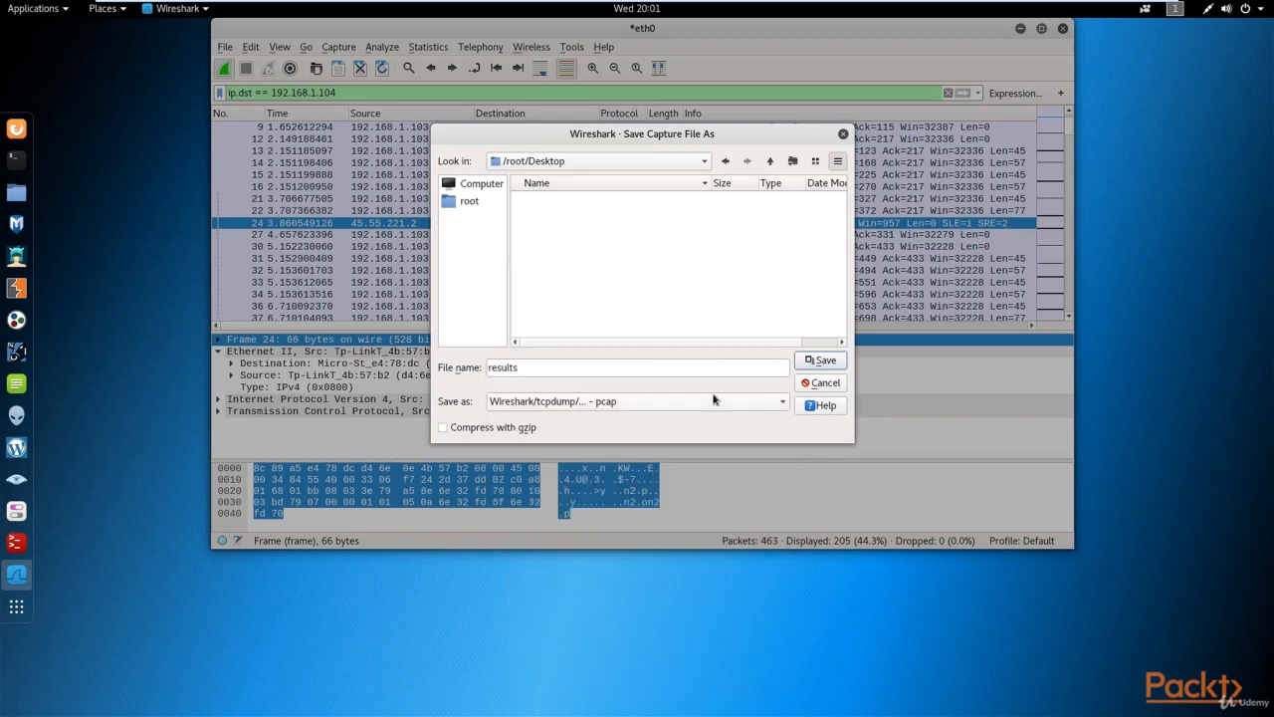
pyautogui.click(825, 360)
# Check the saved results.pcap file on the desktop and review the new capture's packets from the first one
pyautogui.click(52, 46)
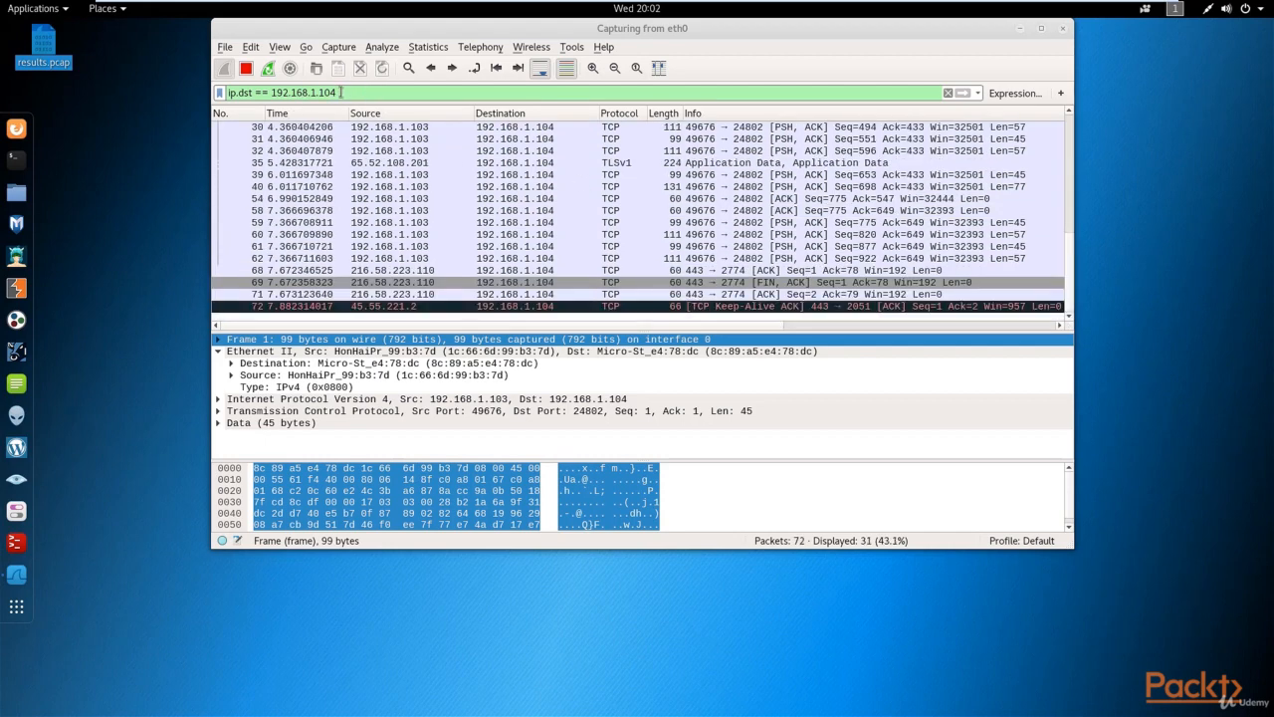
pyautogui.scroll(4, 467, 176)
pyautogui.scroll(2, 467, 176)
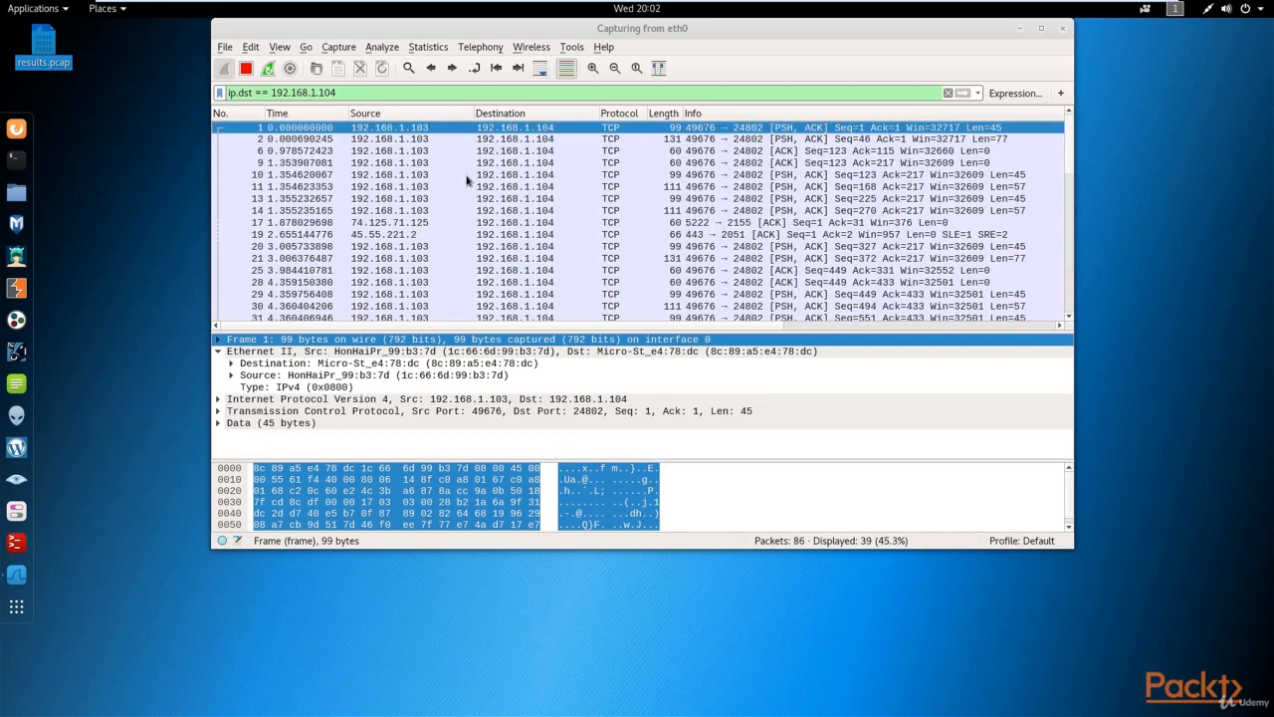